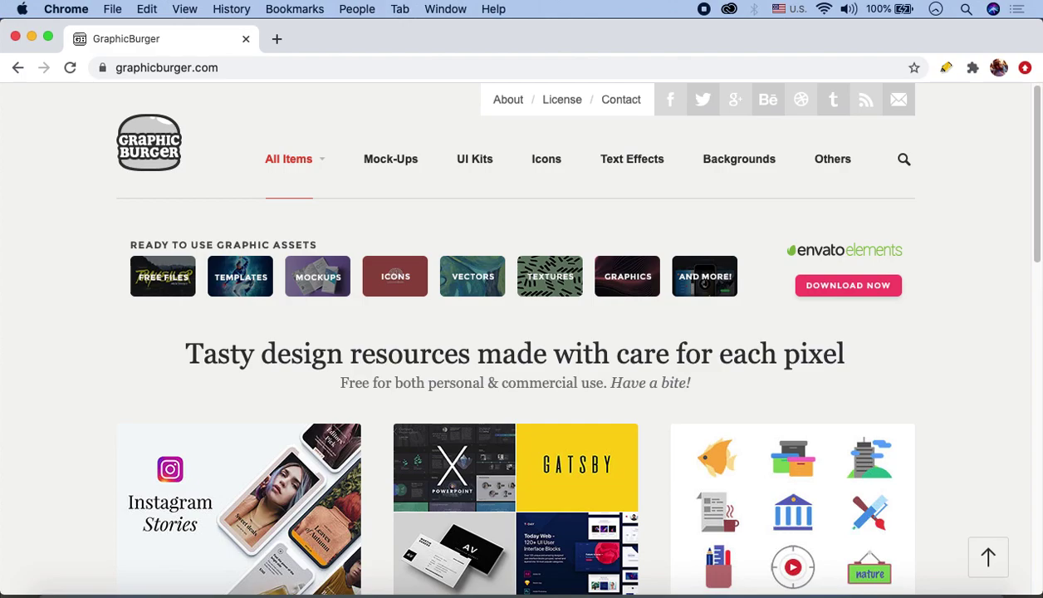
- Glance at the logo designs in Illustrator, then search GraphicBurger for 'bottle'
left_click(355, 571)
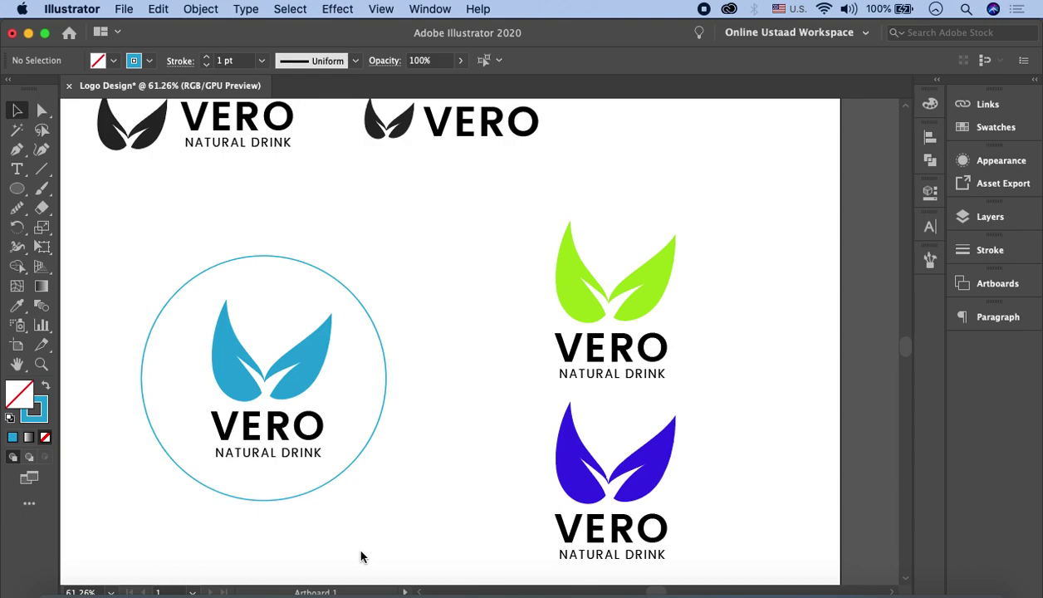
left_click(299, 589)
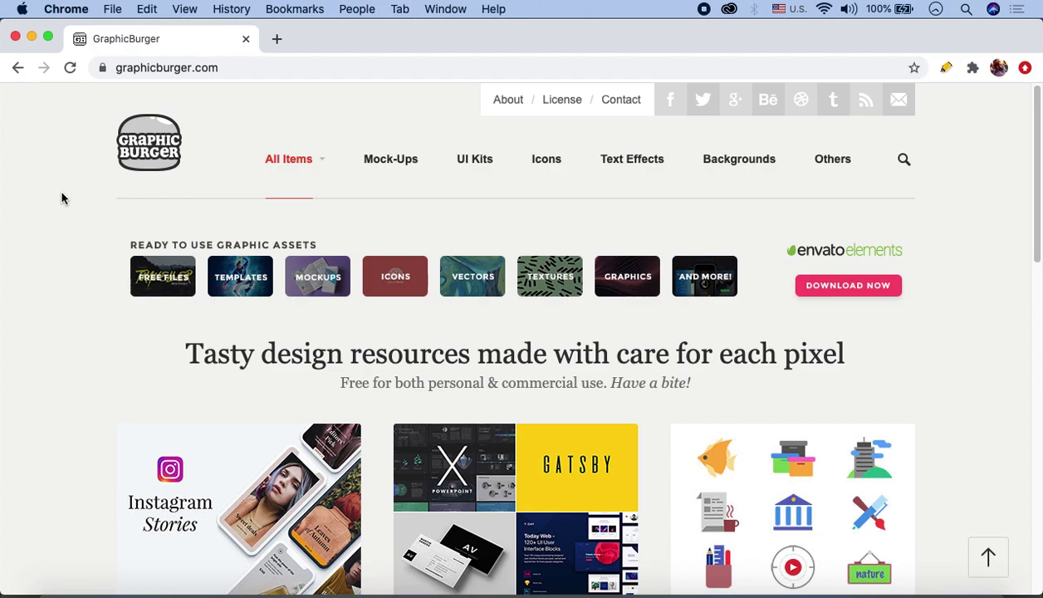
left_click(903, 159)
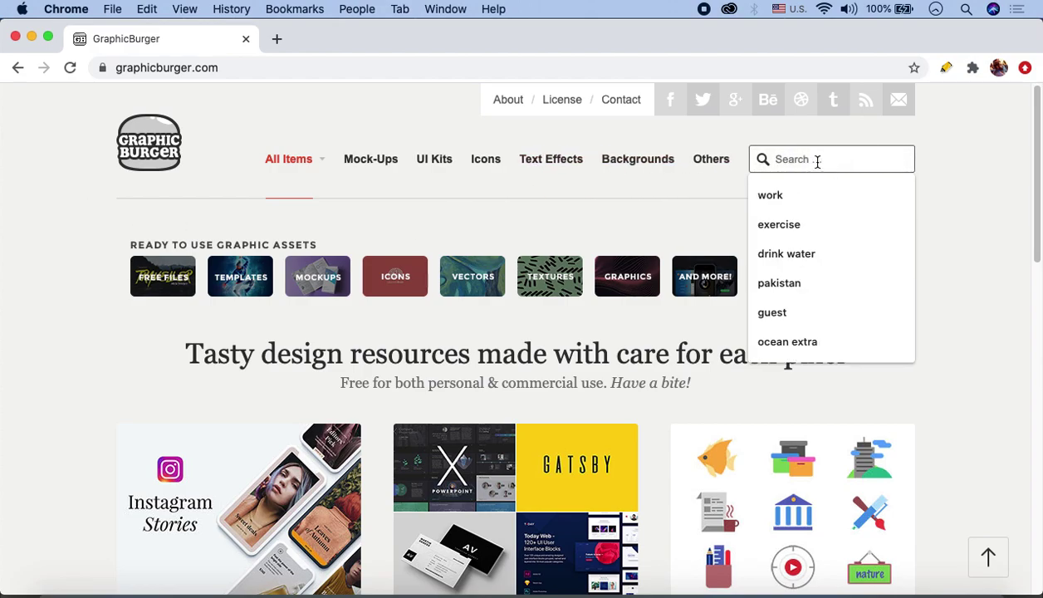
type("bottle")
key("Return")
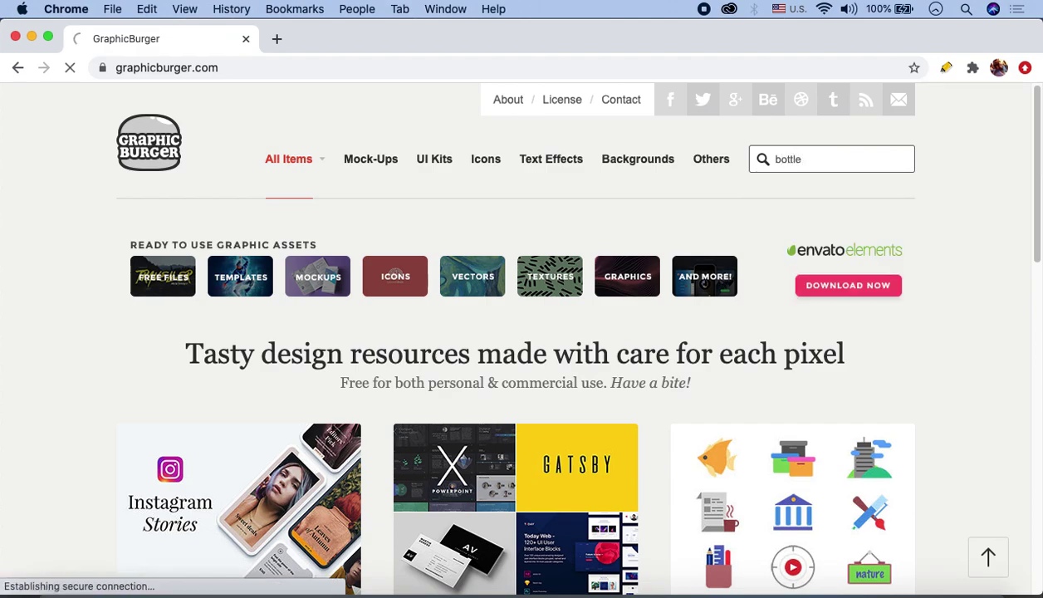
- Browse the bottle mockup results, then bring up Water Bottle MockUp.psd in Photoshop
scroll(19, 288, "down", 10)
scroll(15, 289, "down", 3)
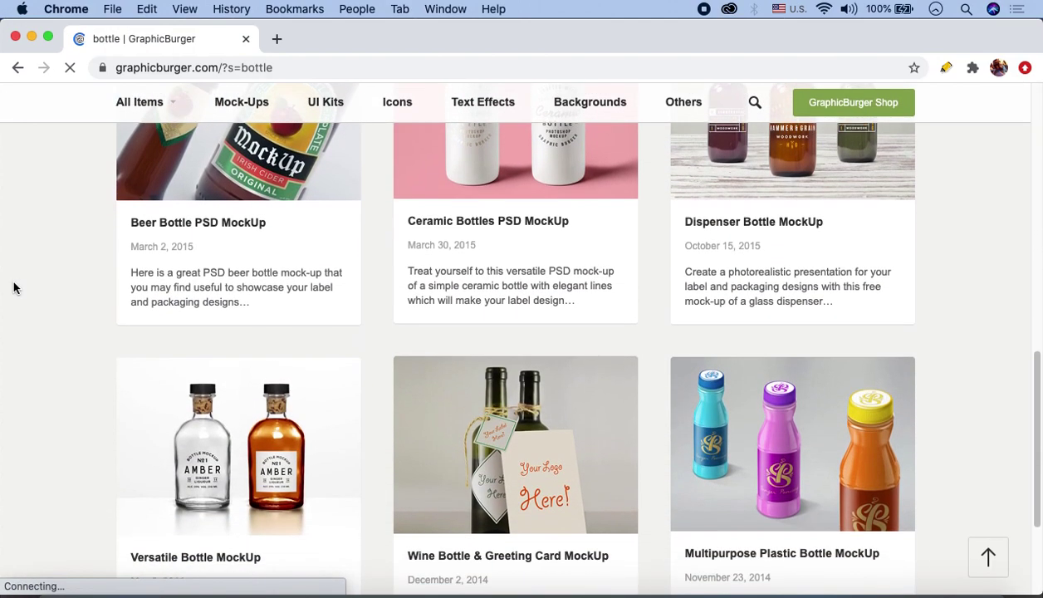
scroll(14, 287, "down", 3)
scroll(25, 285, "up", 5)
scroll(27, 285, "up", 2)
scroll(27, 284, "down", 1)
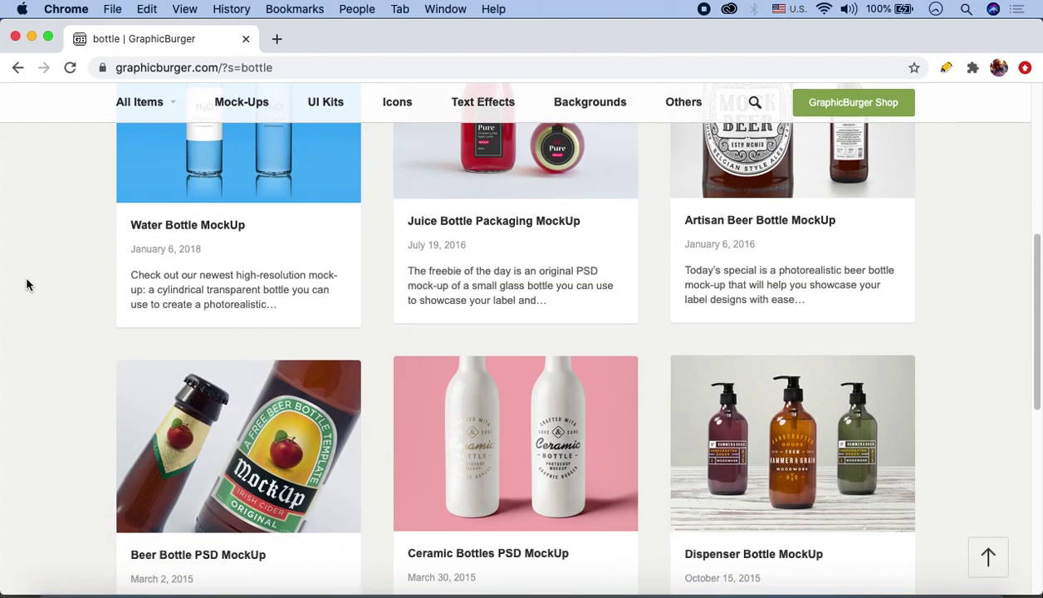
scroll(26, 285, "up", 3)
scroll(26, 285, "up", 3)
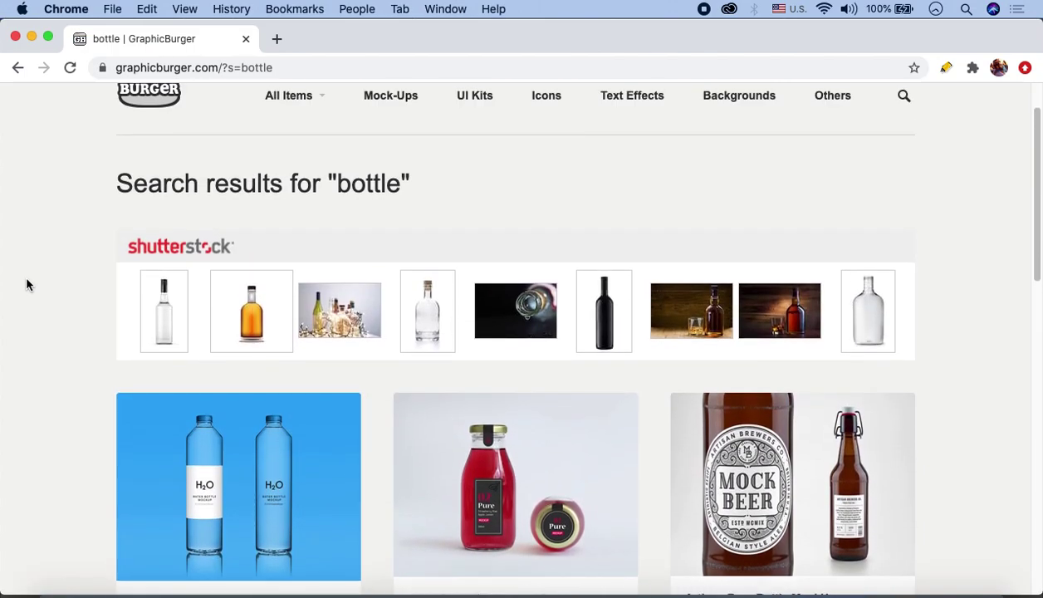
scroll(27, 285, "down", 2)
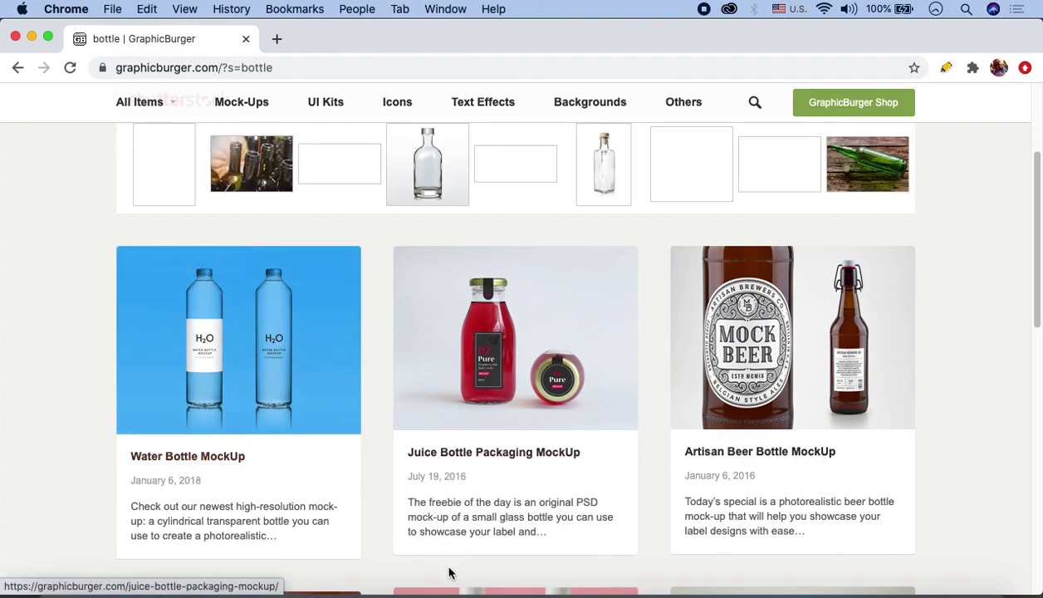
left_click(479, 589)
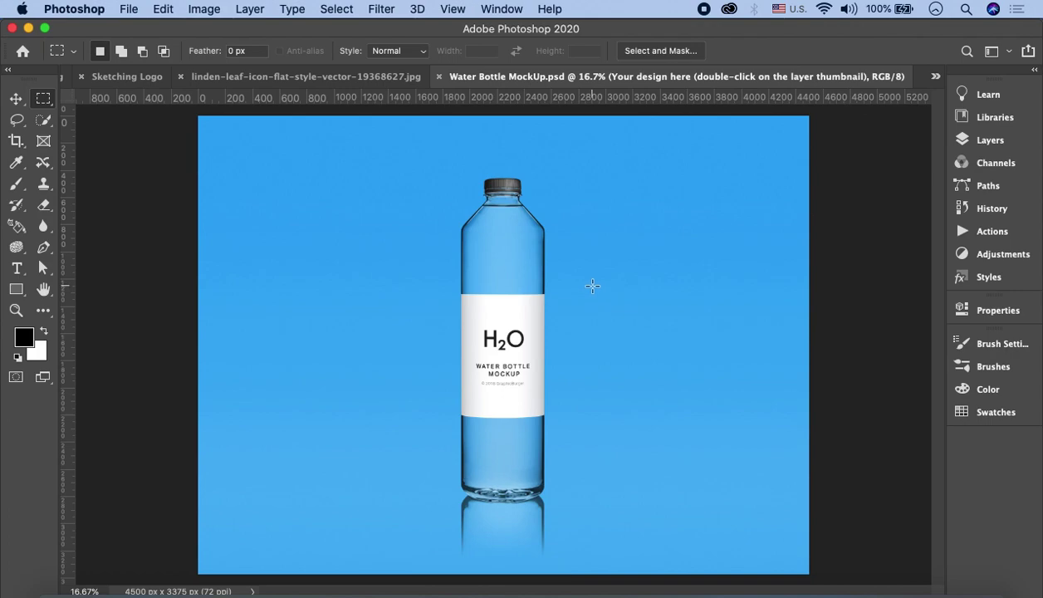
- Open the label smart object as Label1.psd and hide the H2O layer in Placeholder
left_click(1013, 141)
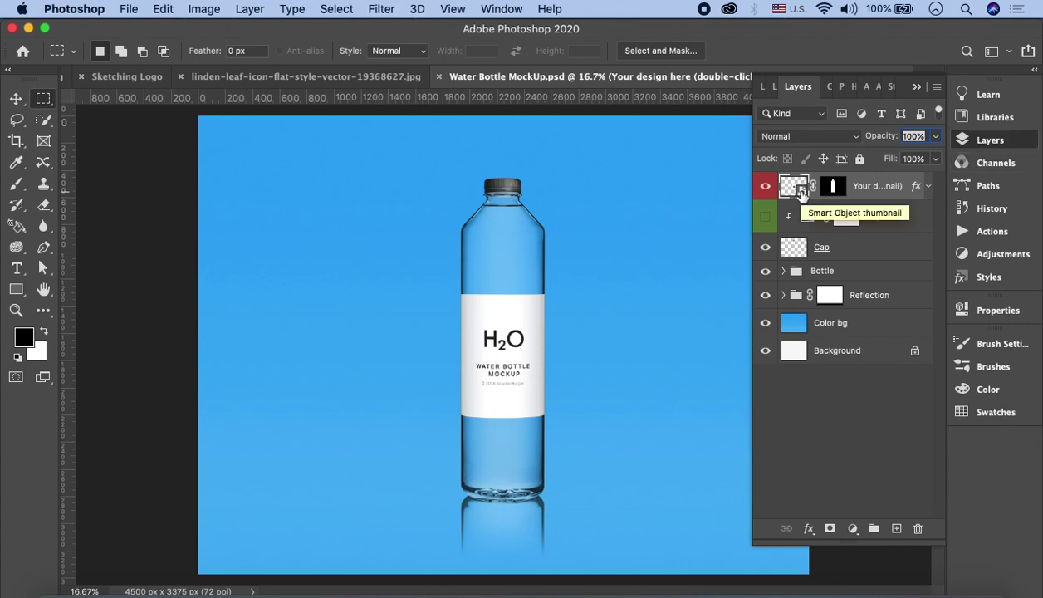
double_click(801, 190)
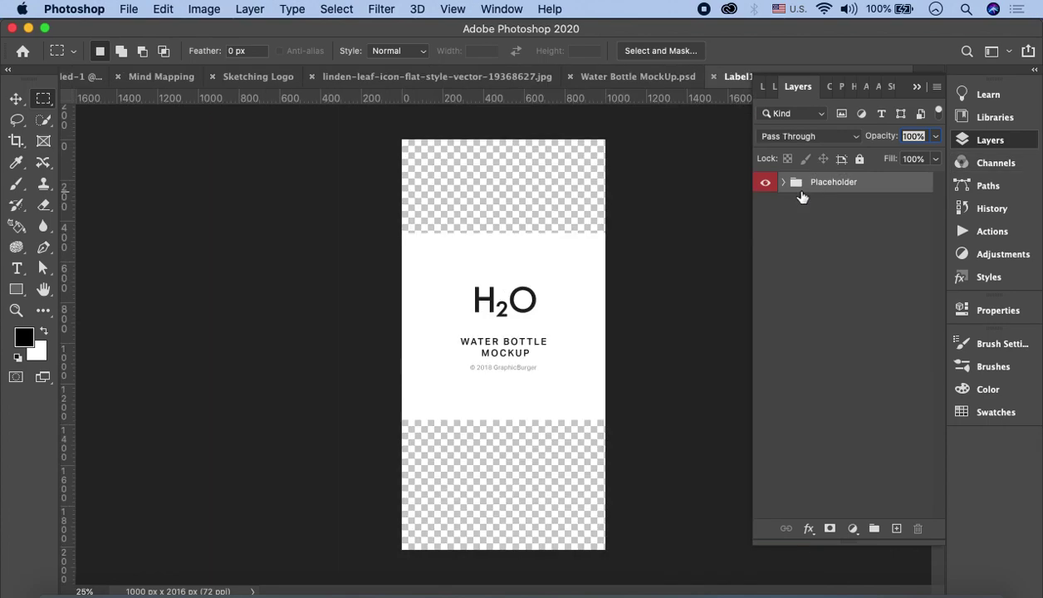
left_click(783, 182)
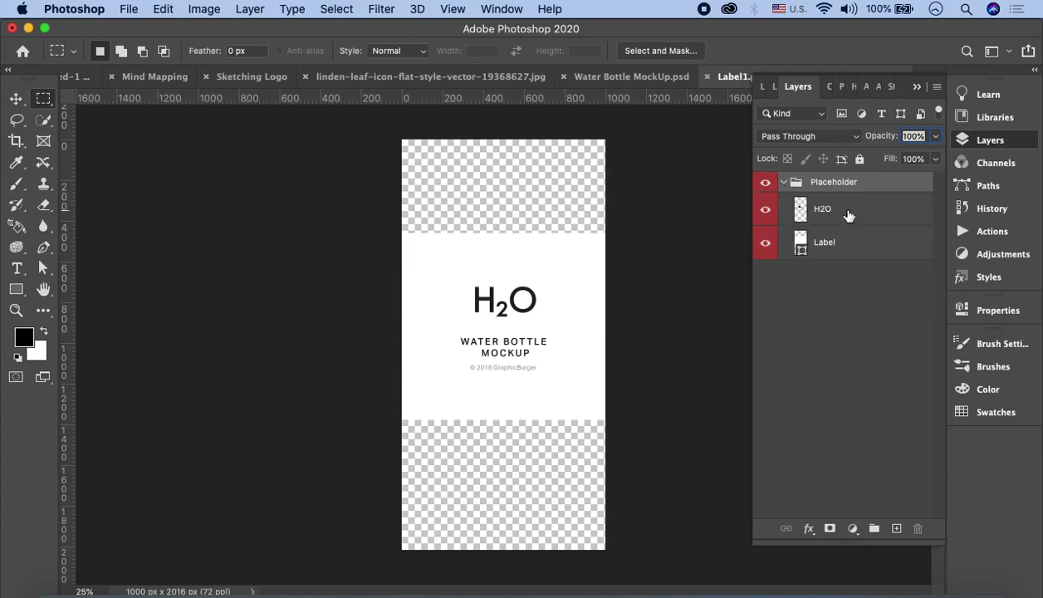
left_click(766, 214)
left_click(766, 216)
left_click(346, 591)
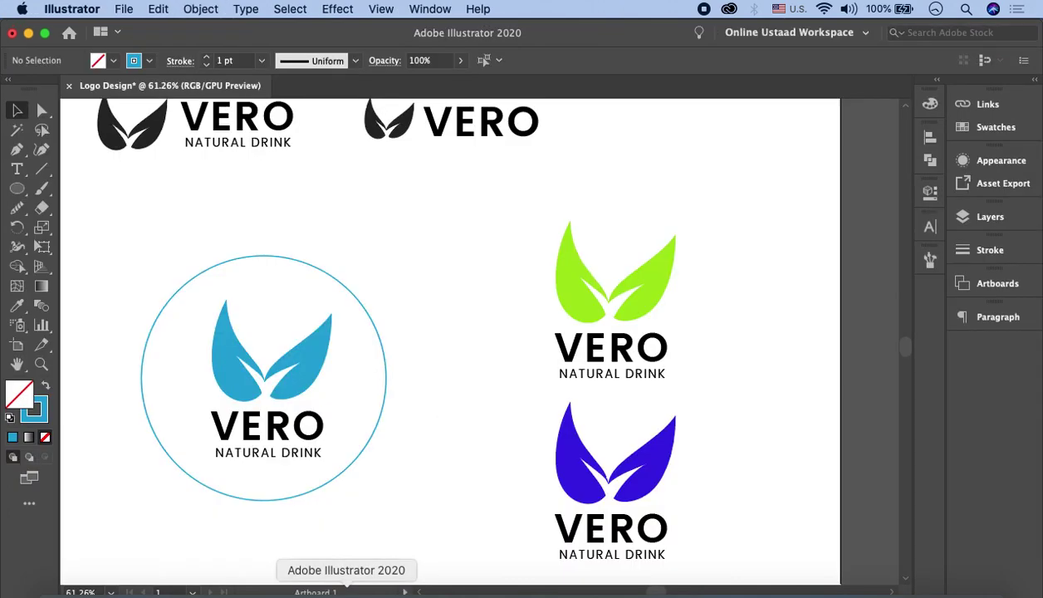
- Draw Artboard 2 beneath the VERO logo artboard with the Artboard tool (Shift+O)
left_click(123, 8)
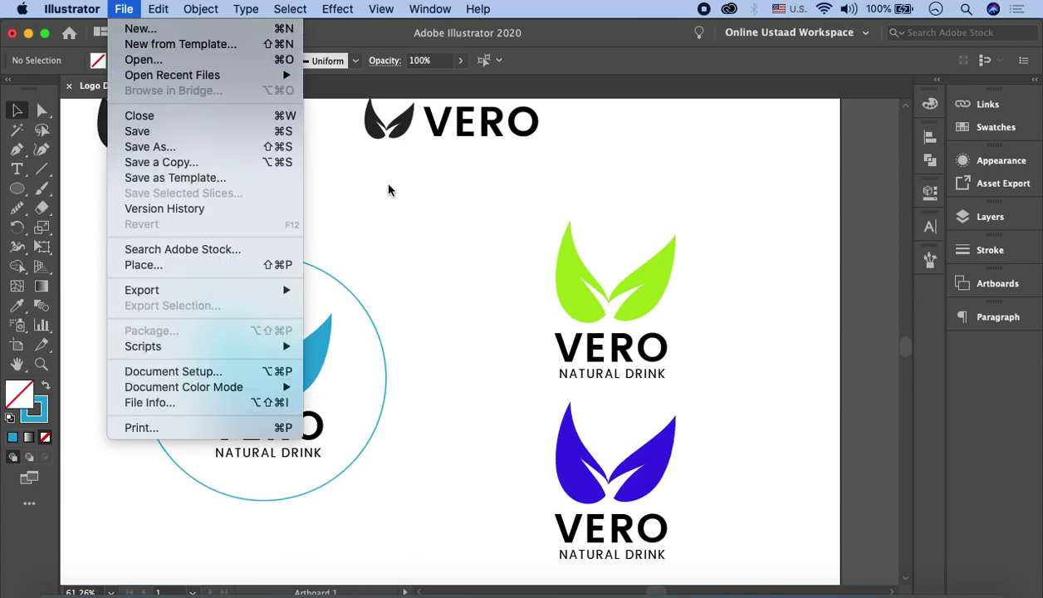
left_click(387, 187)
scroll(325, 380, "down", 5)
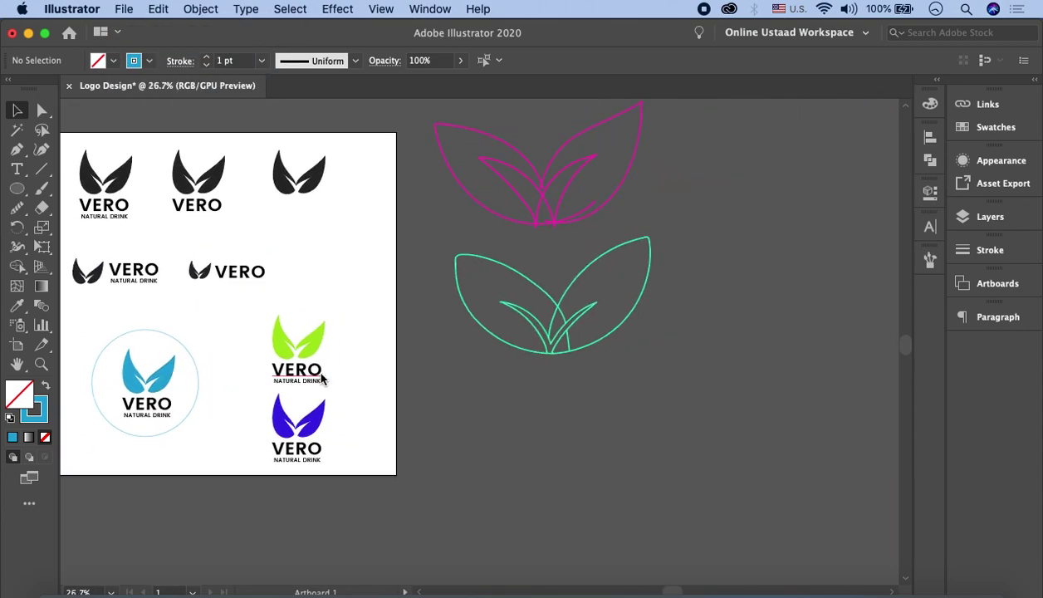
key("shift+o")
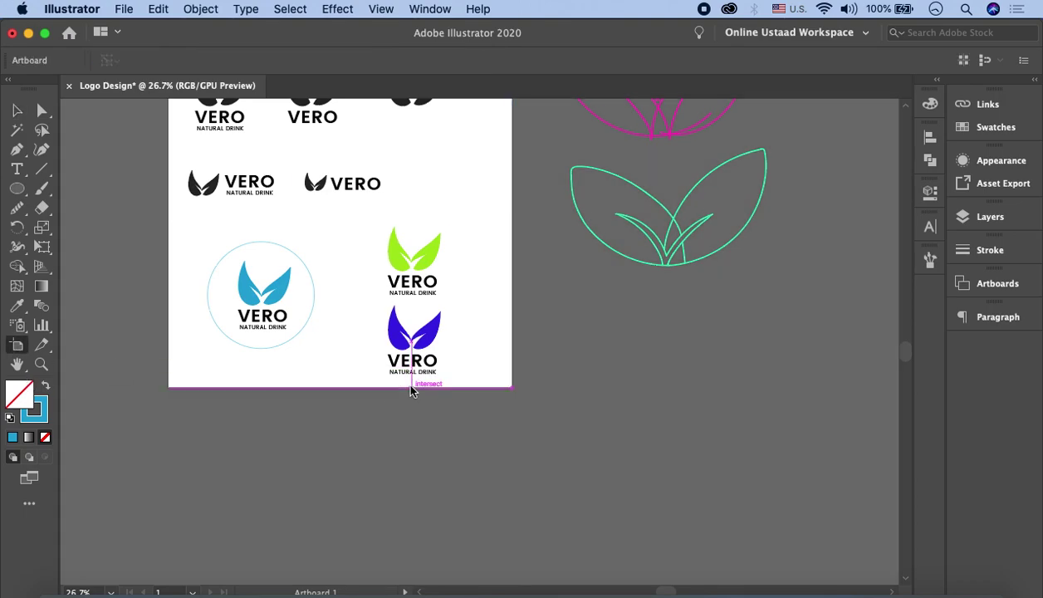
scroll(234, 322, "down", 5)
left_click_drag(214, 299, 369, 524)
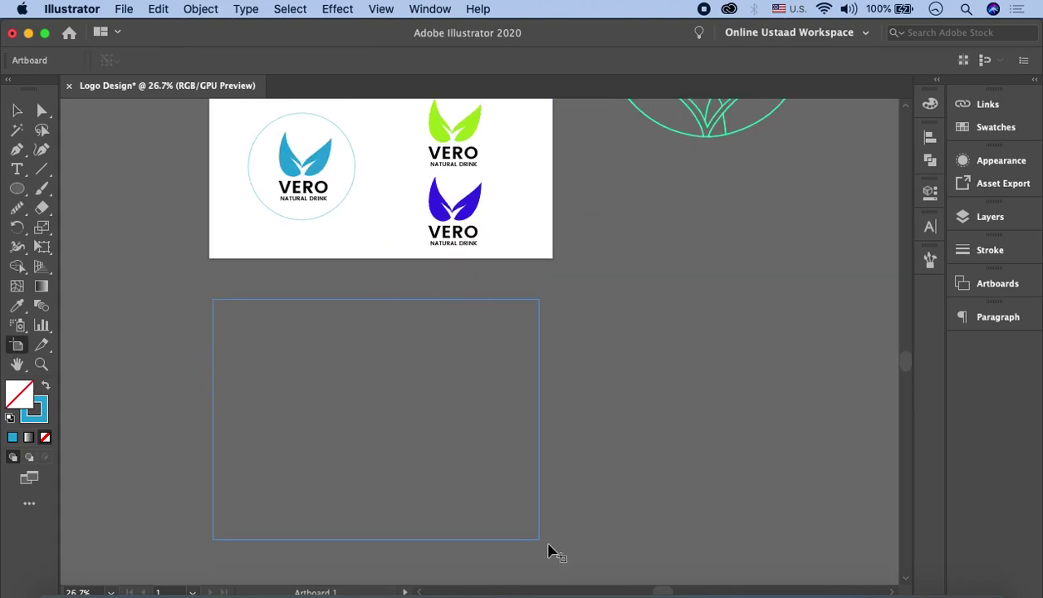
mouse_move(208, 306)
left_mouse_down()
mouse_move(572, 558)
mouse_move(551, 556)
left_mouse_up()
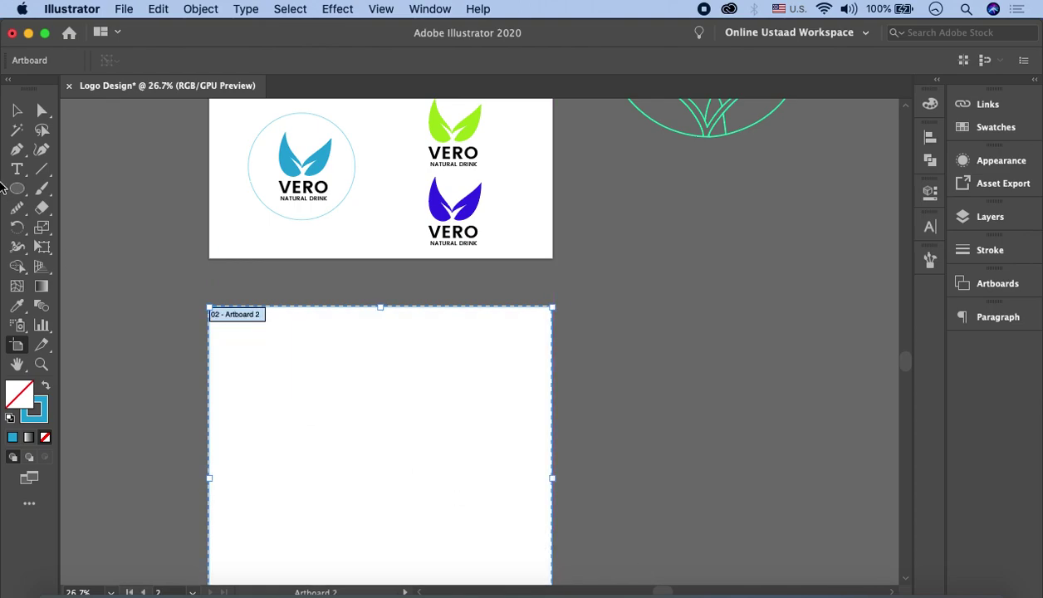
- Copy the blue circle VERO logo down onto Artboard 2
left_click(17, 110)
scroll(299, 209, "up", 5)
mouse_move(205, 144)
left_mouse_down()
mouse_move(373, 326)
mouse_move(446, 532)
left_mouse_up()
scroll(374, 332, "down", 2)
scroll(373, 330, "down", 3)
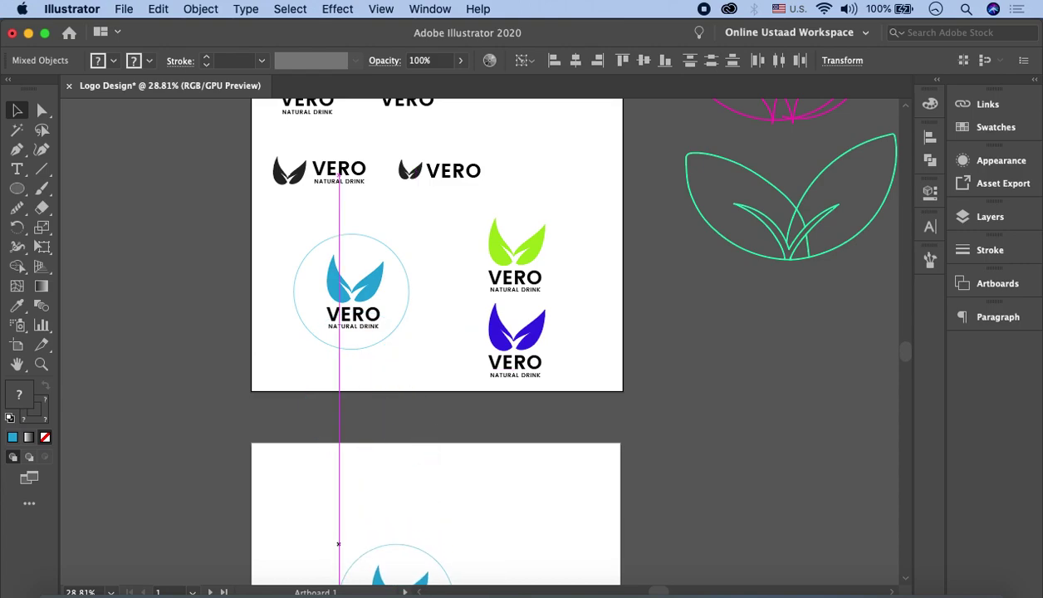
scroll(485, 452, "down", 3)
scroll(485, 453, "down", 3)
left_click_drag(453, 259, 464, 333)
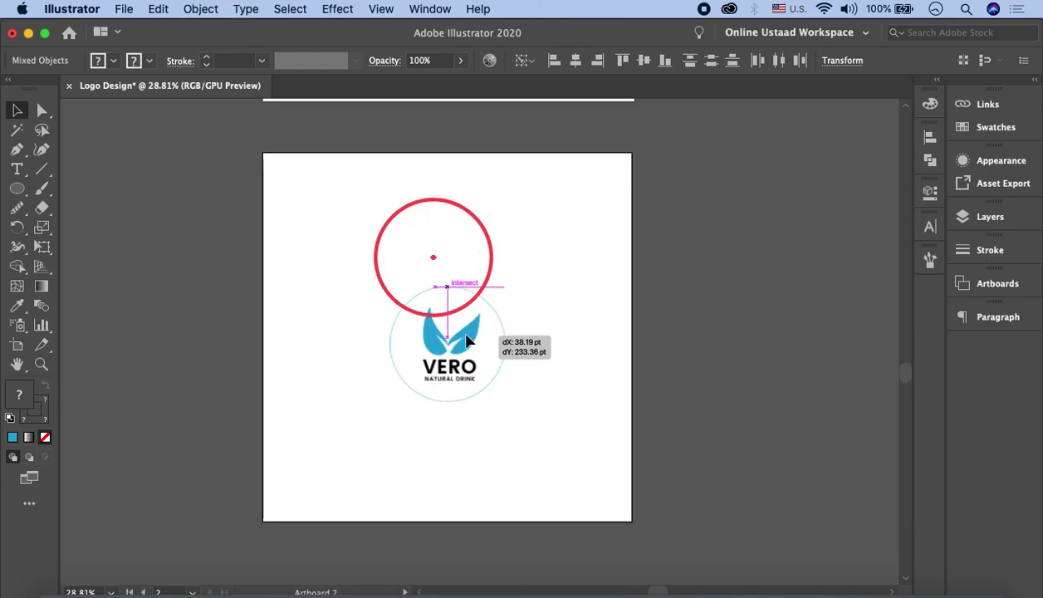
left_click_drag(464, 339, 453, 353)
- Delete the light-blue ring, then enlarge and centre the leaves and VERO text
left_click(538, 288)
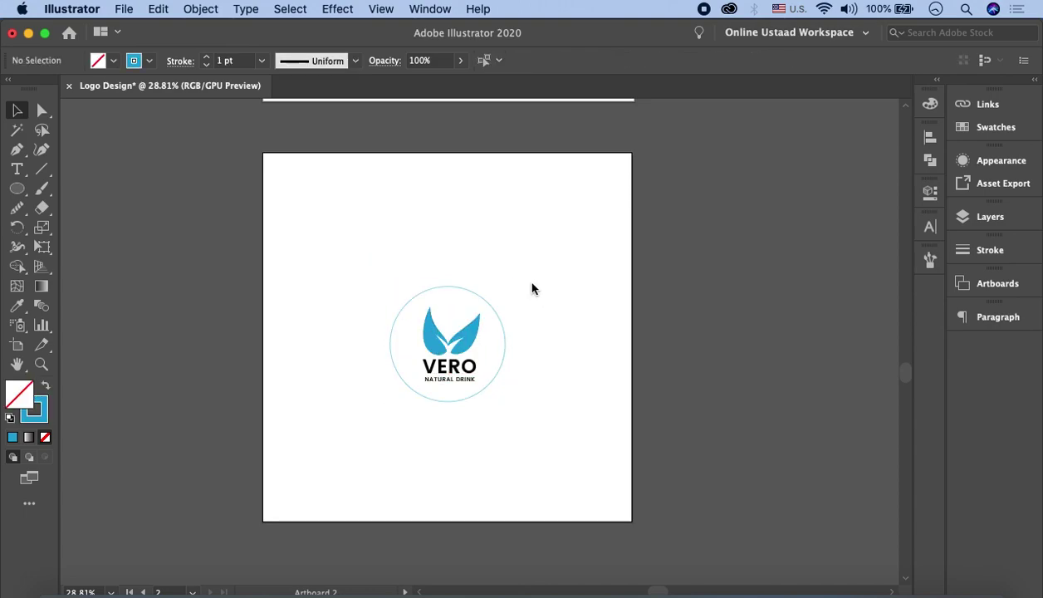
left_click(460, 287)
key("Delete")
left_click_drag(391, 342, 497, 412)
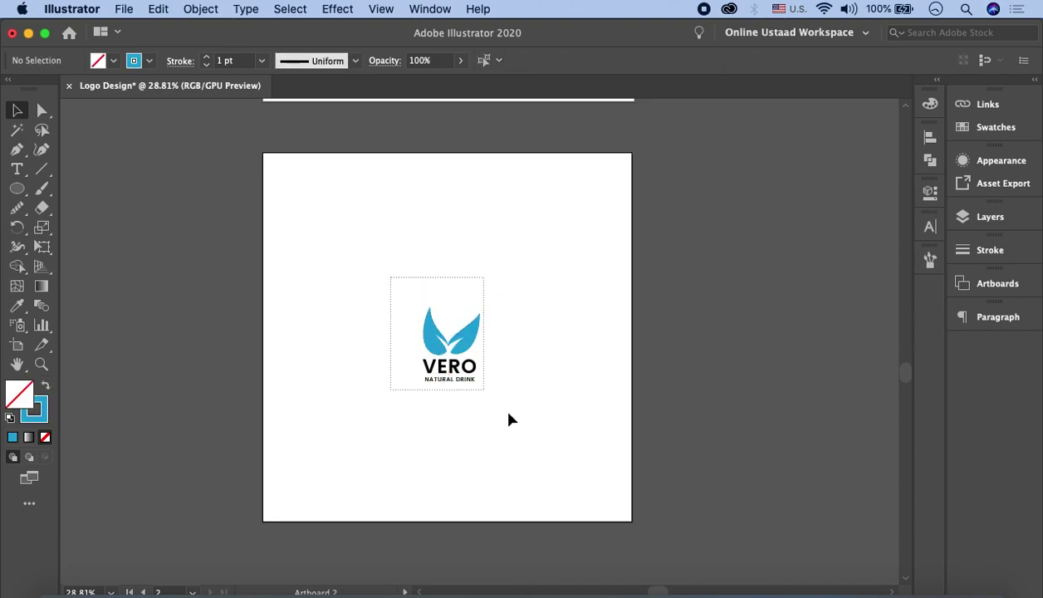
left_click_drag(482, 309, 537, 251)
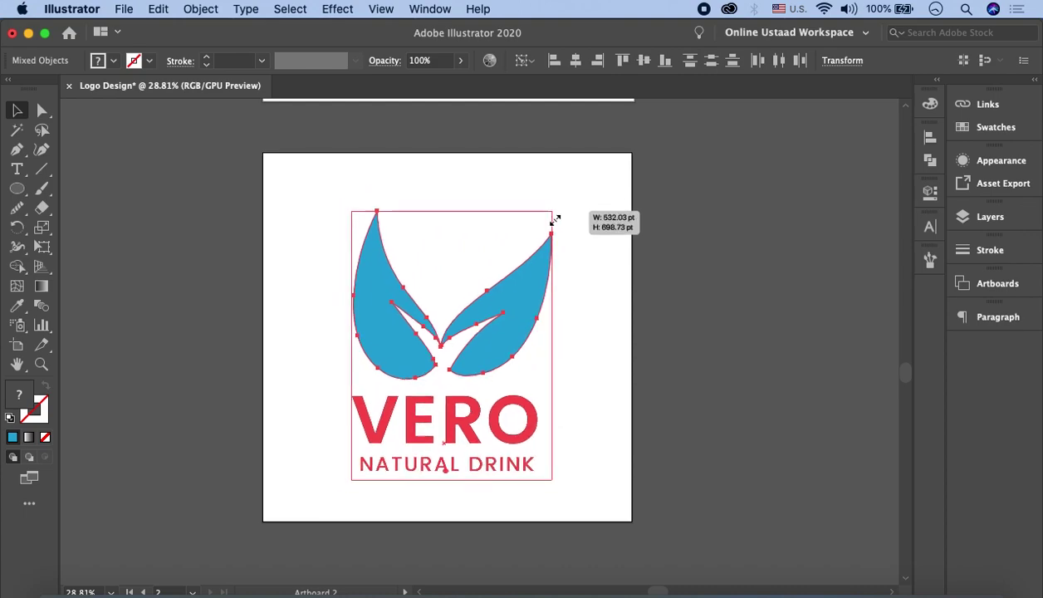
left_click_drag(537, 251, 533, 255)
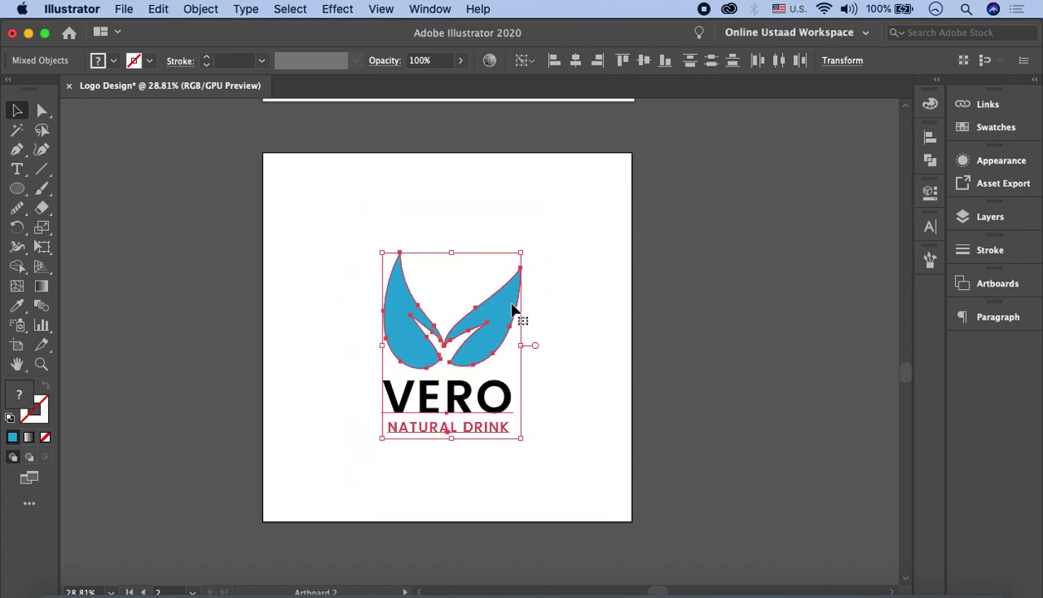
left_click_drag(515, 310, 503, 304)
left_click(549, 304)
- Select the VERO and NATURAL DRINK lettering and check its context-menu options
scroll(495, 416, "up", 3)
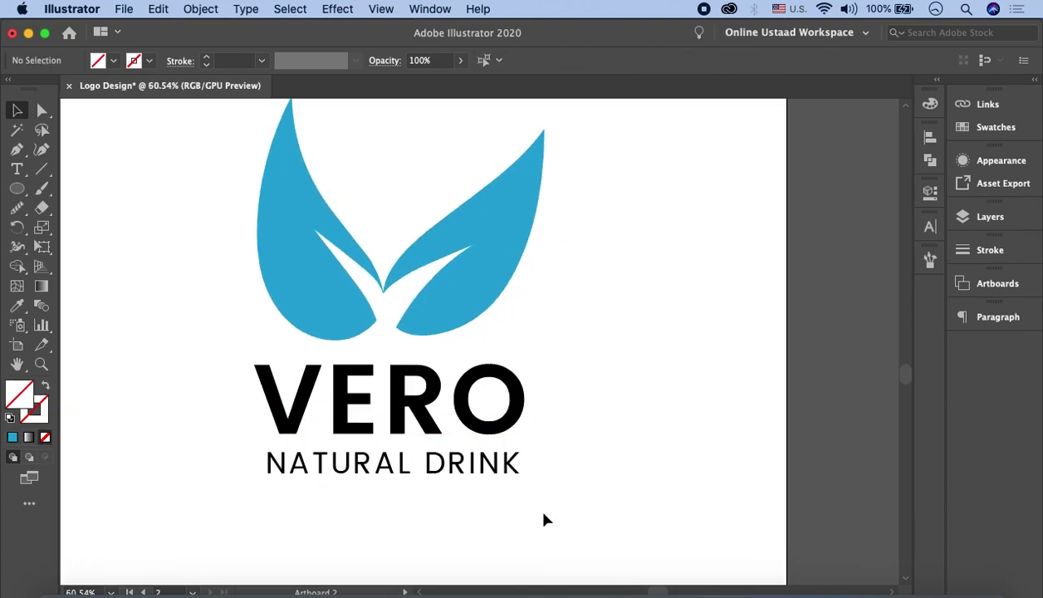
left_click_drag(542, 514, 286, 394)
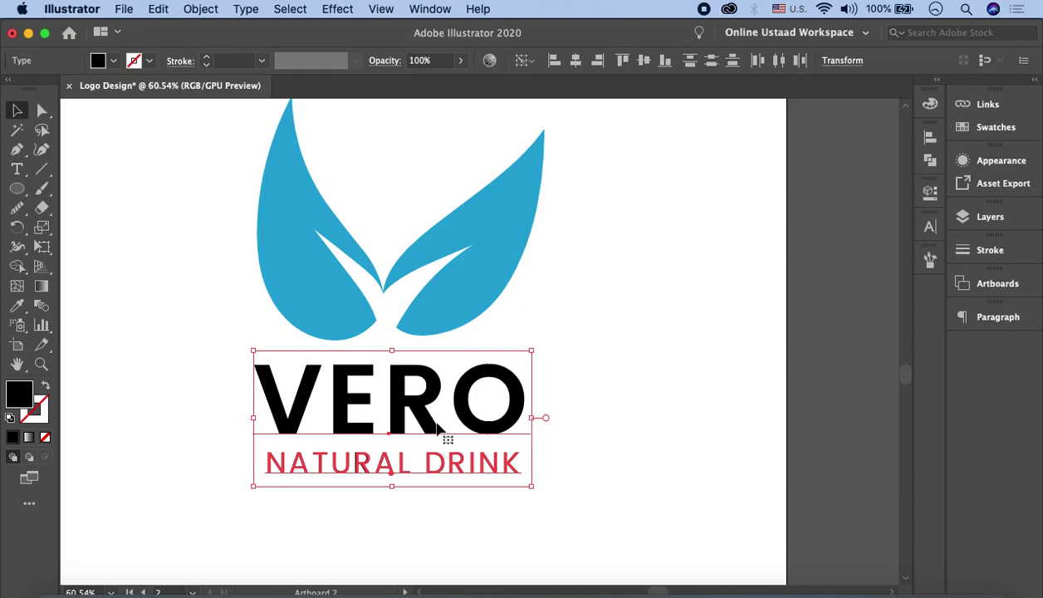
right_click(433, 391)
left_click(687, 363)
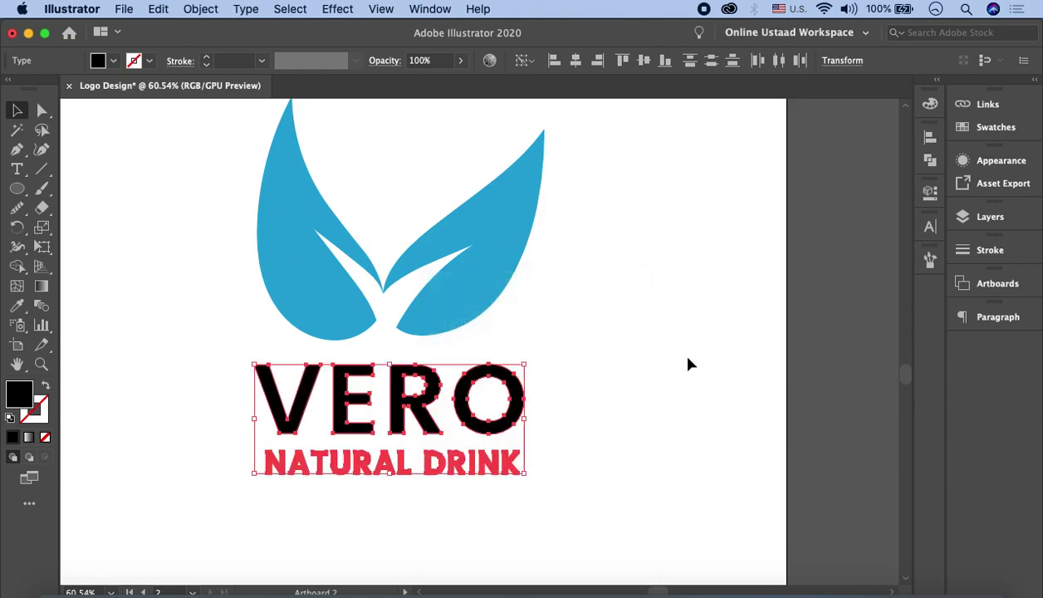
scroll(687, 363, "down", 3)
scroll(689, 362, "up", 2)
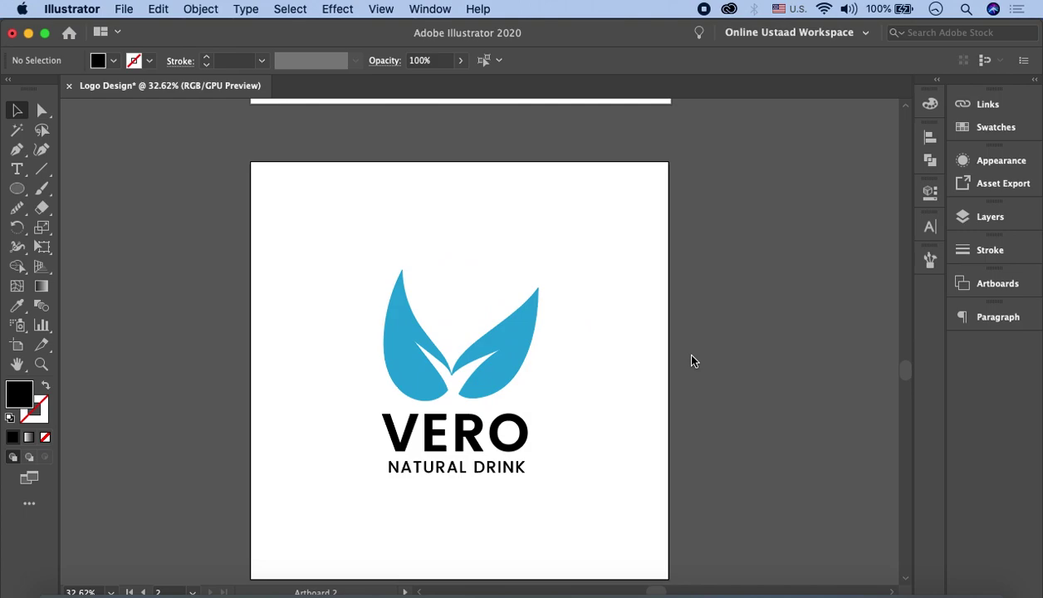
scroll(693, 361, "right", 2)
scroll(694, 360, "down", 1)
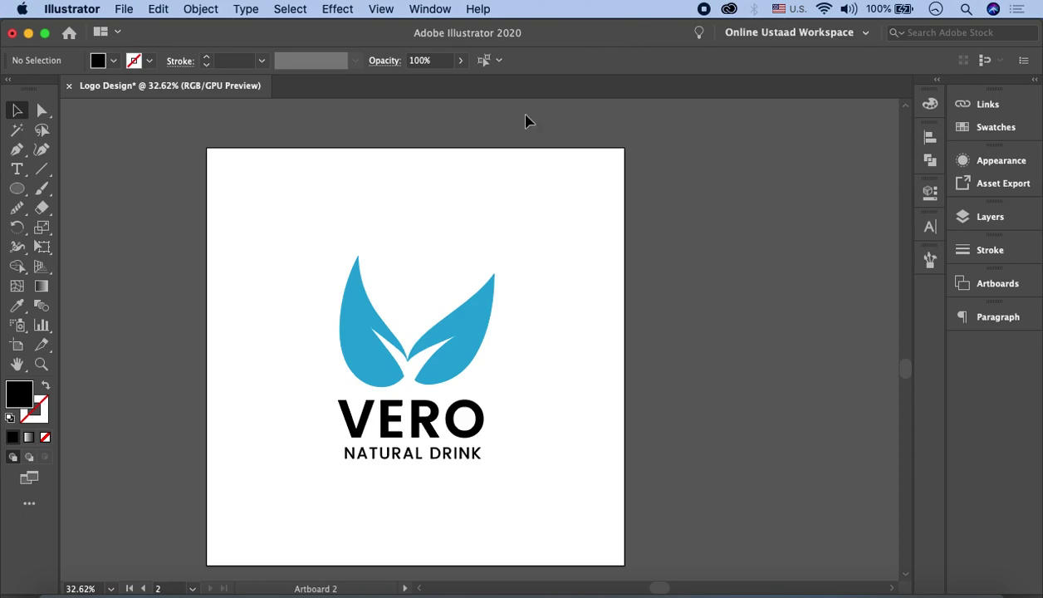
- Start an Export As to the Desktop using artboards, naming the file Vero
left_click(121, 8)
mouse_move(142, 290)
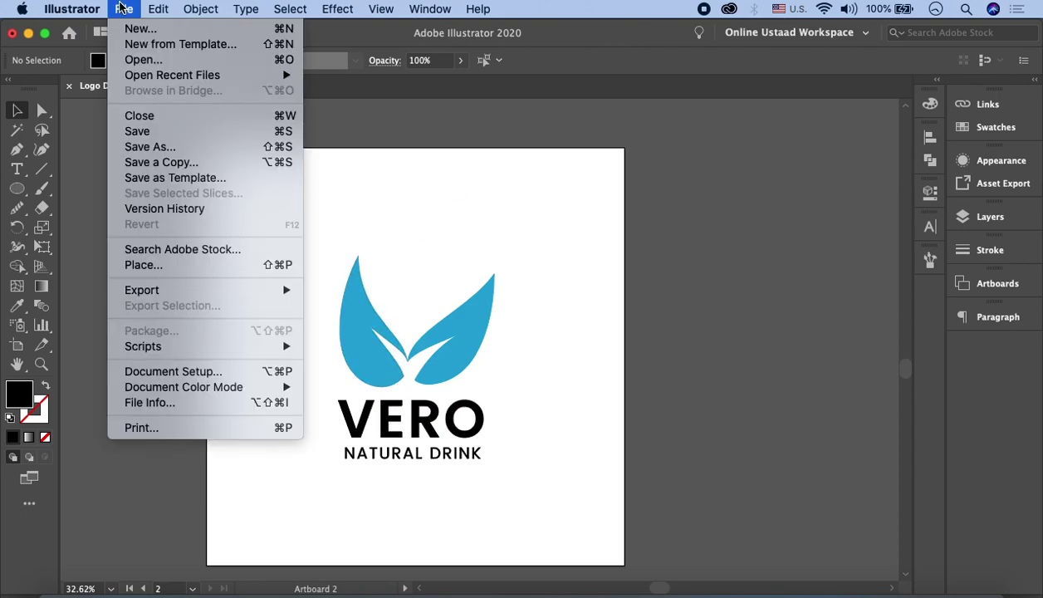
left_click(355, 307)
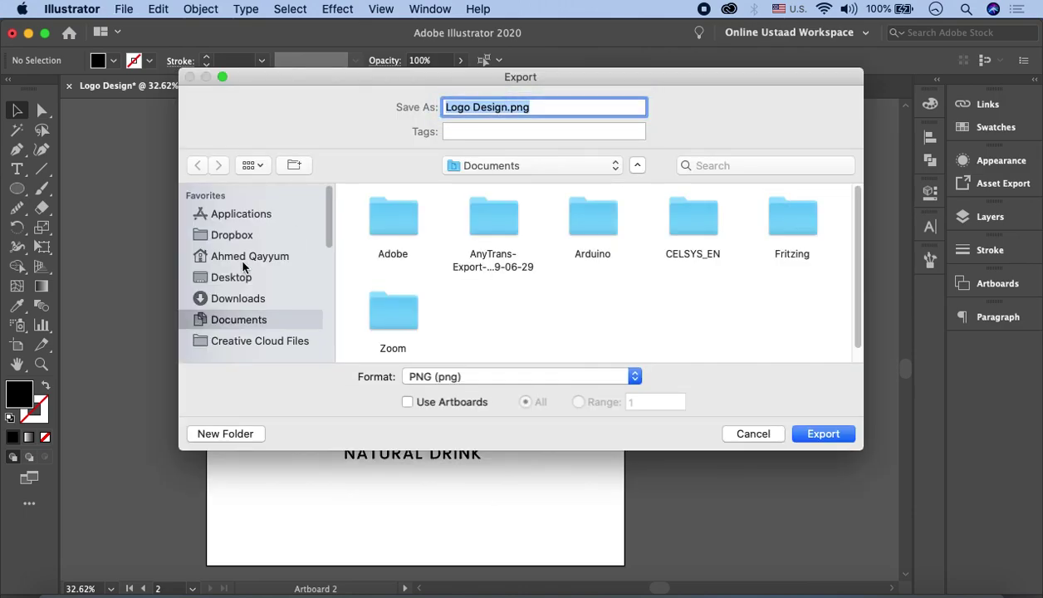
left_click(236, 274)
left_click(457, 404)
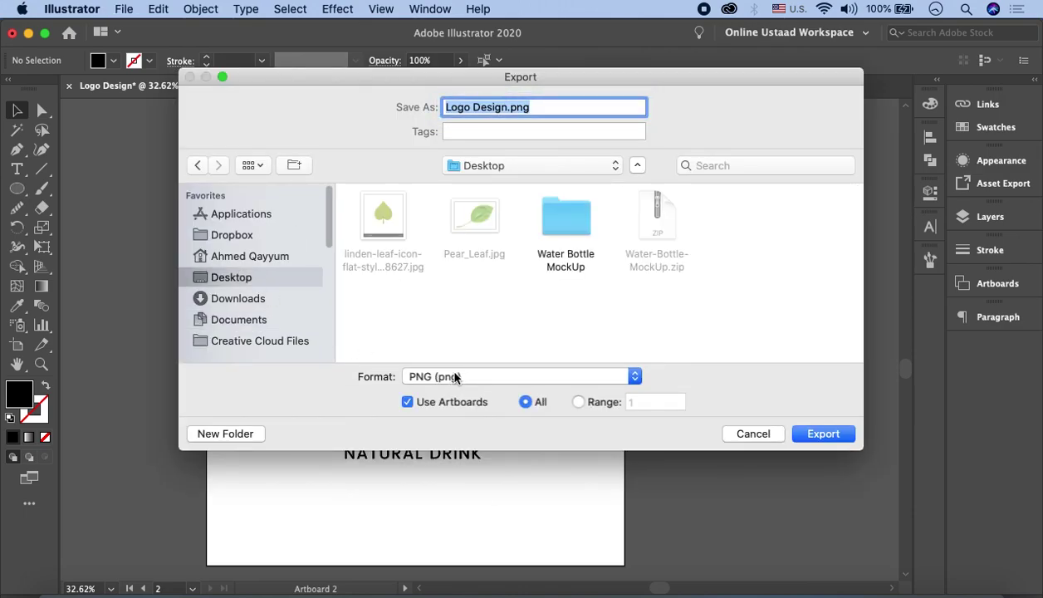
left_click(472, 106)
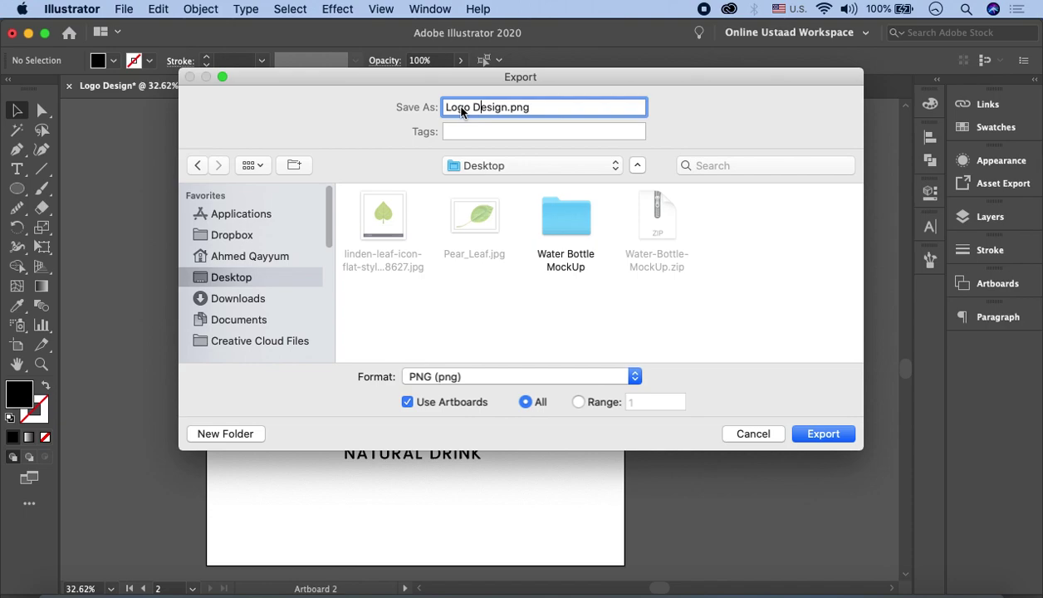
type("Vero")
- Limit the export to artboard 2 and accept transparent 300 ppi PNG options
left_click(579, 401)
type("2")
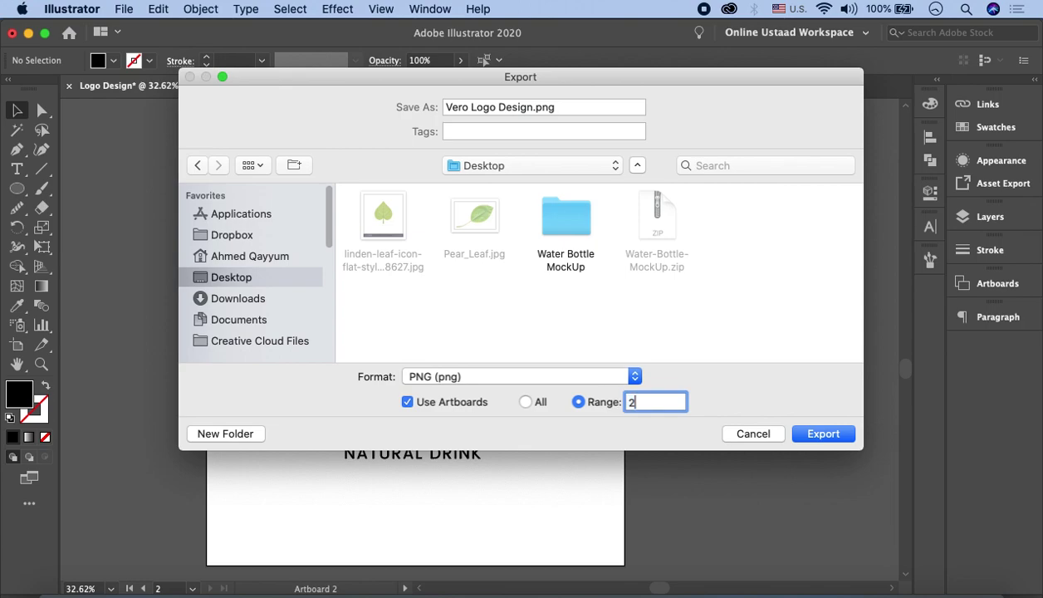
left_click(823, 435)
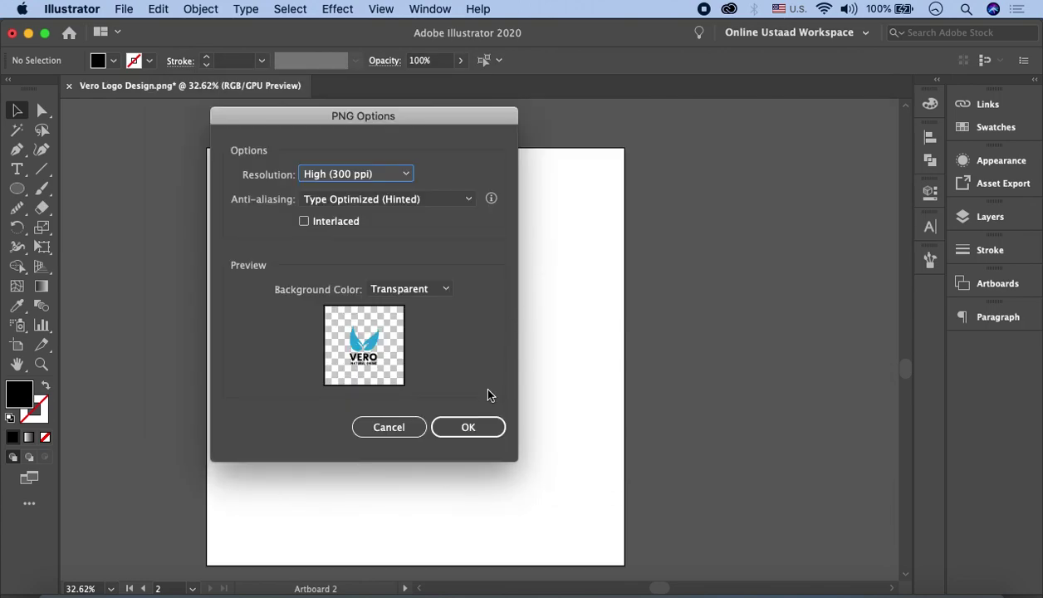
left_click(480, 427)
left_click(488, 593)
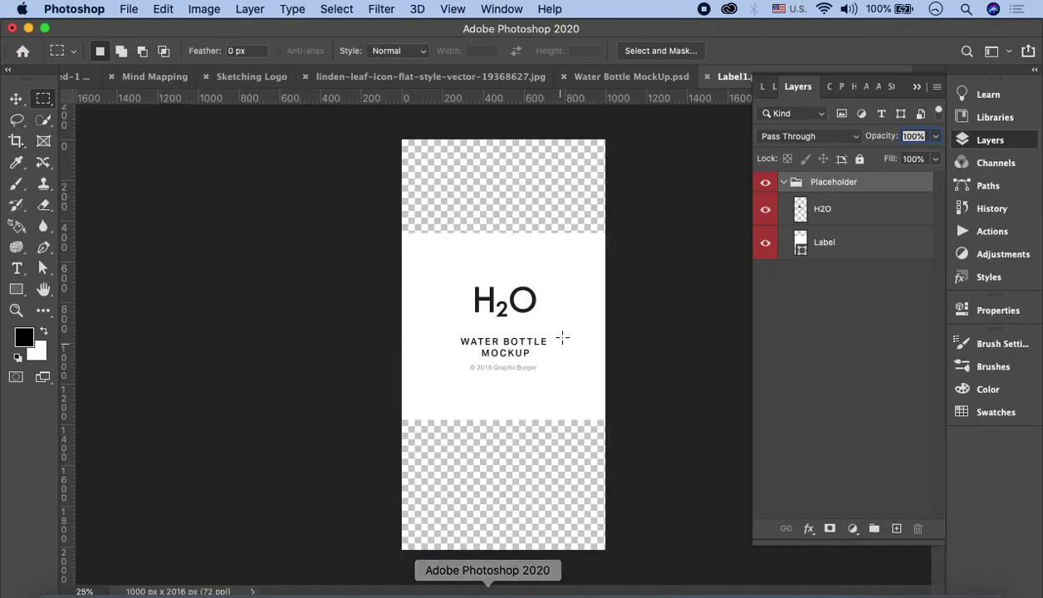
- Hide the H2O text and show the Desktop files in a Finder window
left_click(765, 213)
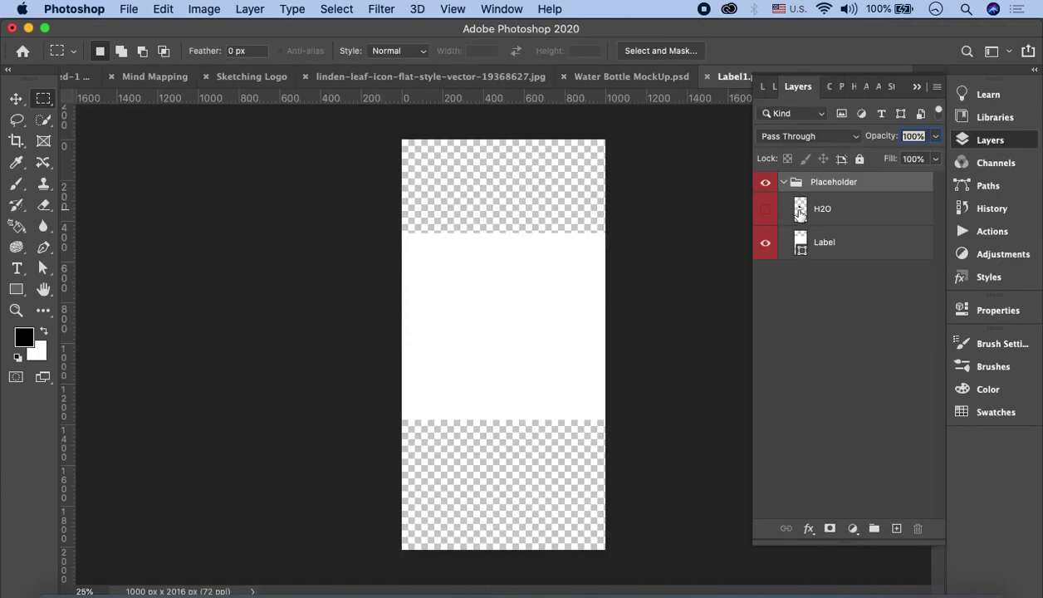
left_click(65, 591)
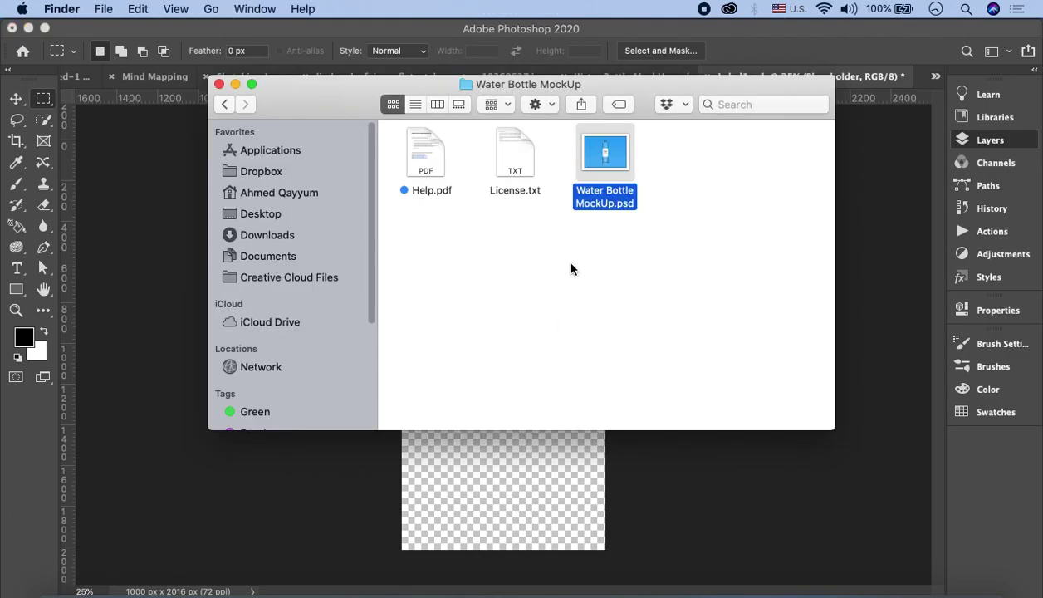
left_click(274, 214)
mouse_move(318, 100)
left_mouse_down()
mouse_move(620, 322)
mouse_move(468, 391)
left_mouse_up()
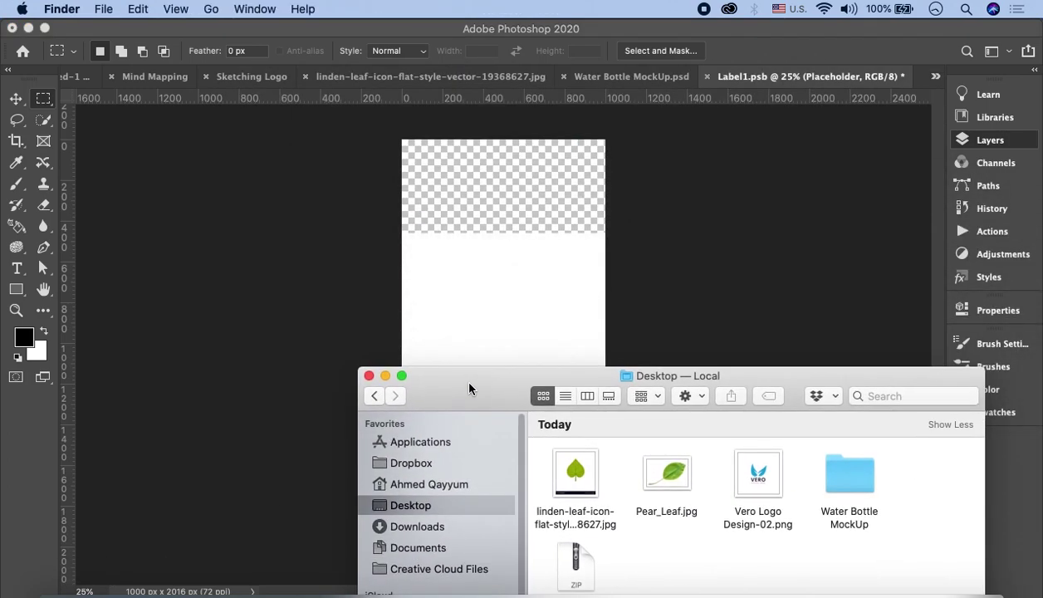
- Place Vero Logo Design-02.png on the label, nudge it upward and commit it
left_click_drag(729, 508, 492, 308)
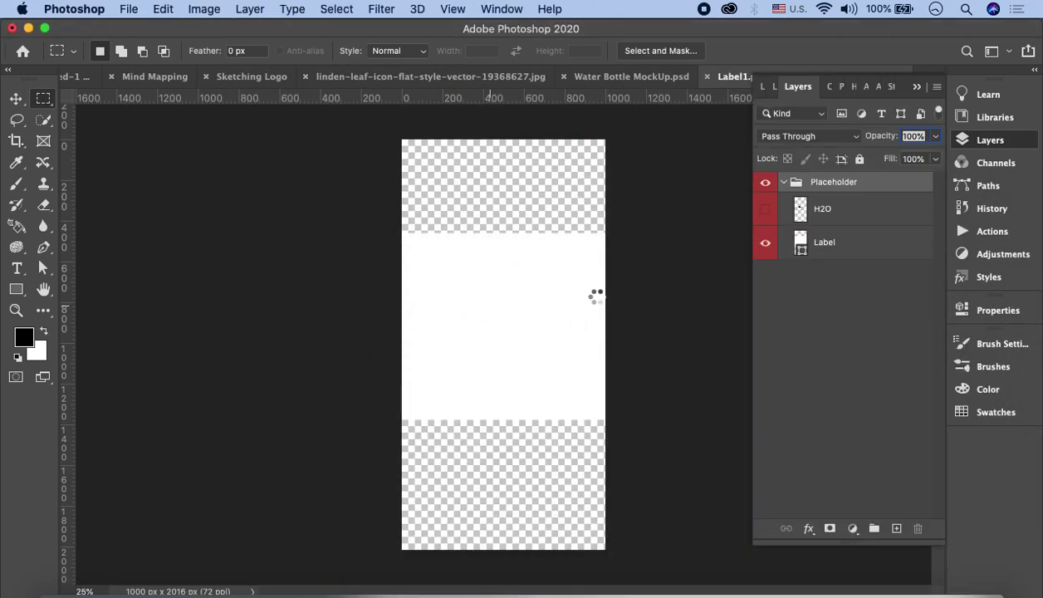
left_click_drag(540, 335, 536, 321)
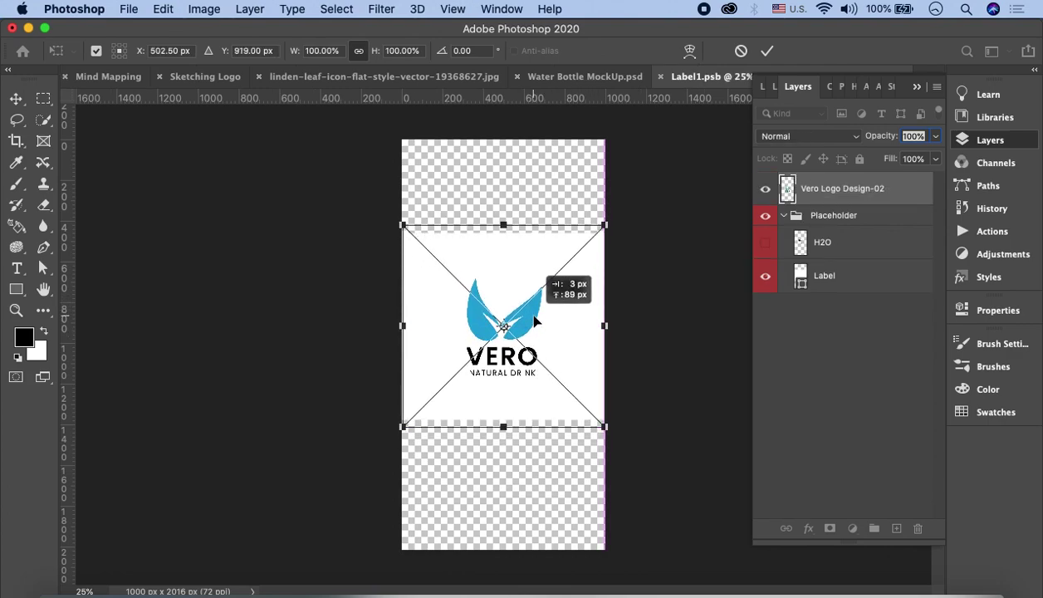
left_click_drag(535, 321, 537, 318)
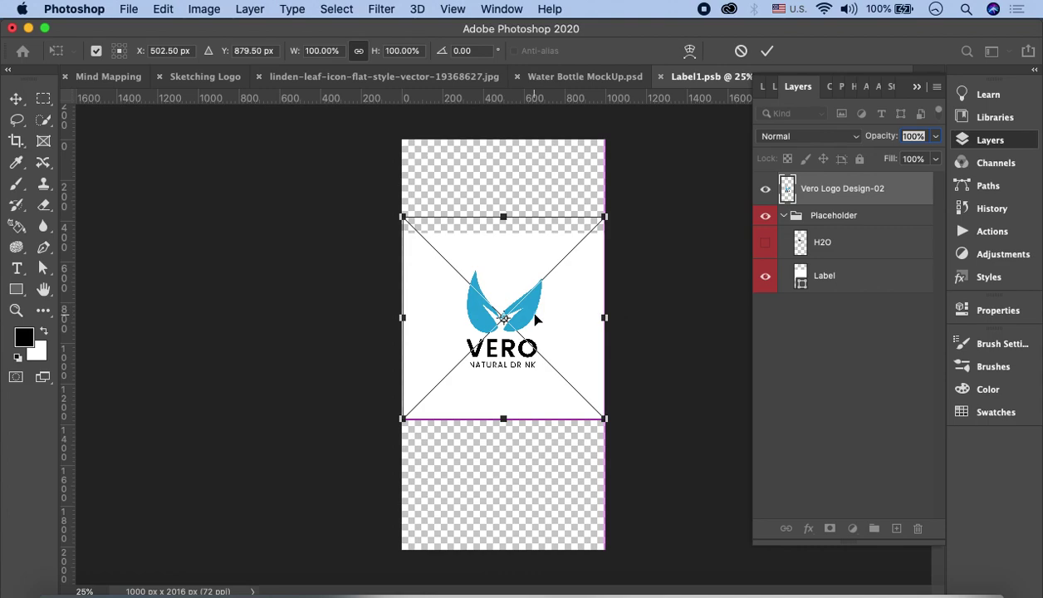
left_click(766, 50)
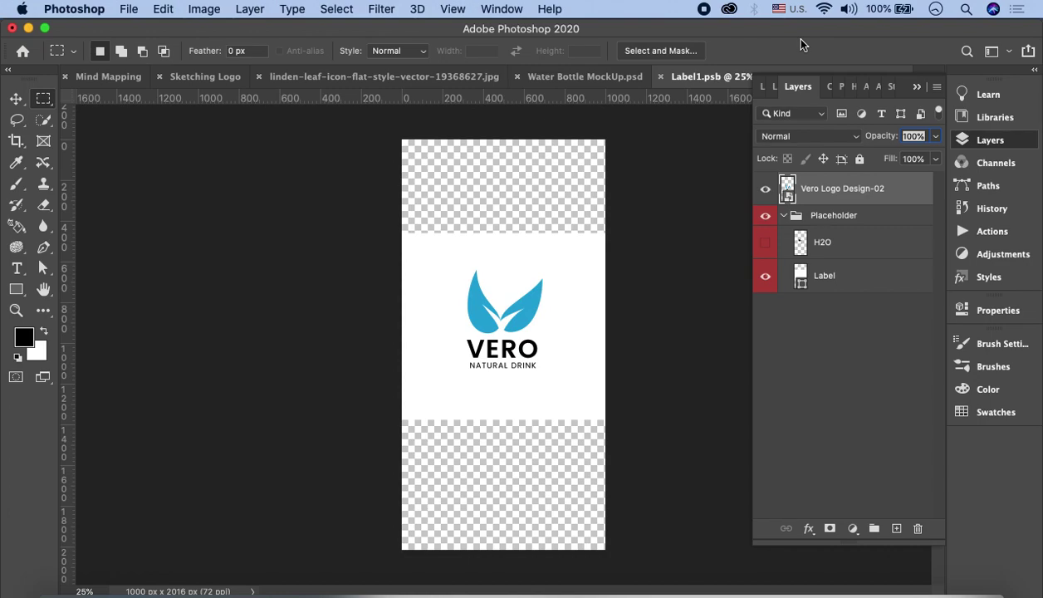
left_click(127, 10)
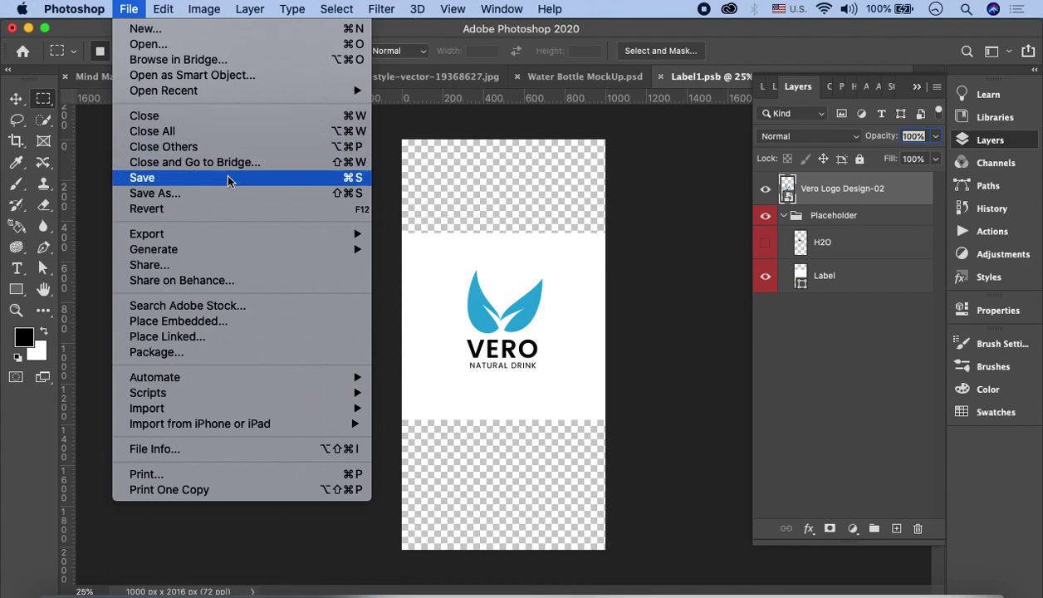
- Save Label1.psb, view the logo on the mockup bottle, and select the Color bg layer
left_click(195, 176)
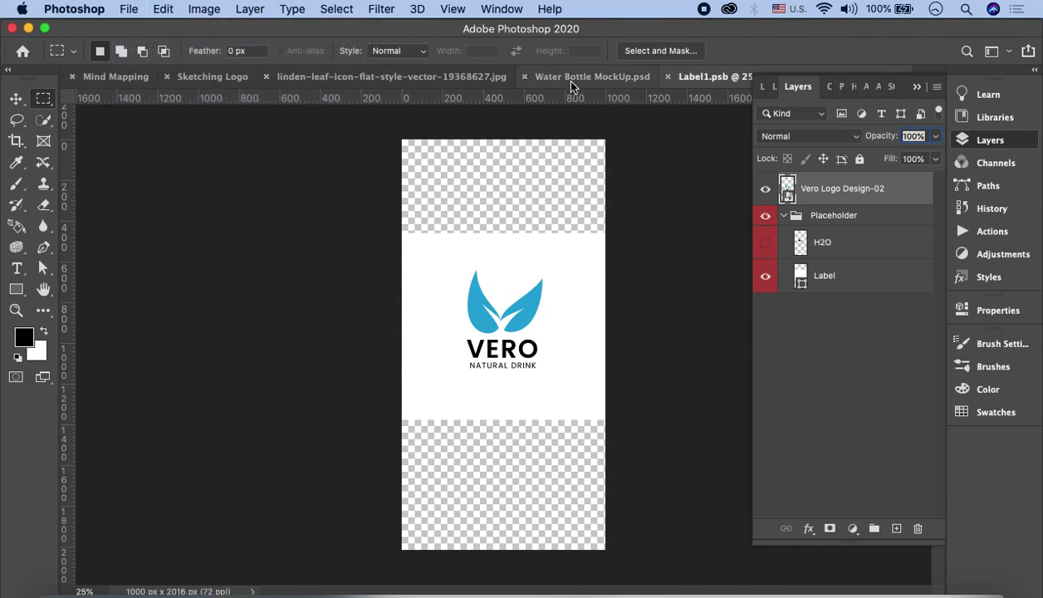
left_click(573, 80)
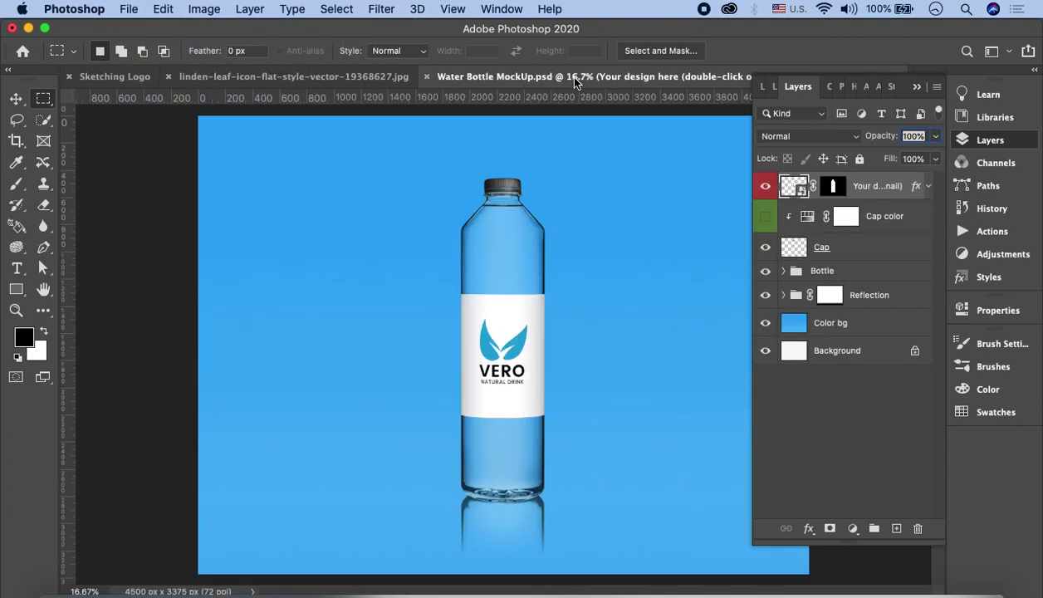
left_click(917, 87)
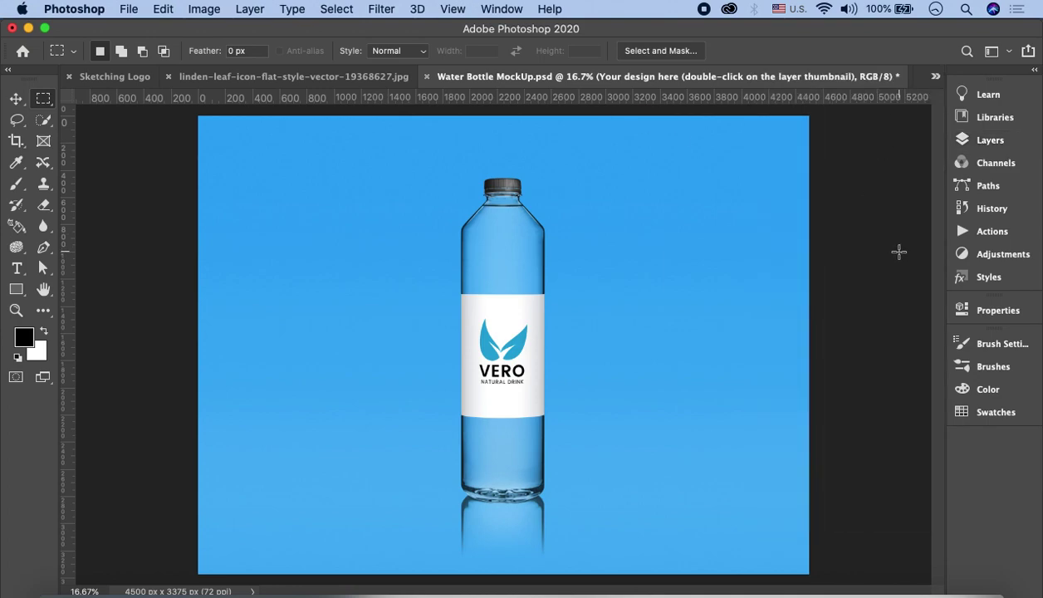
scroll(530, 356, "up", 5)
scroll(530, 355, "up", 3)
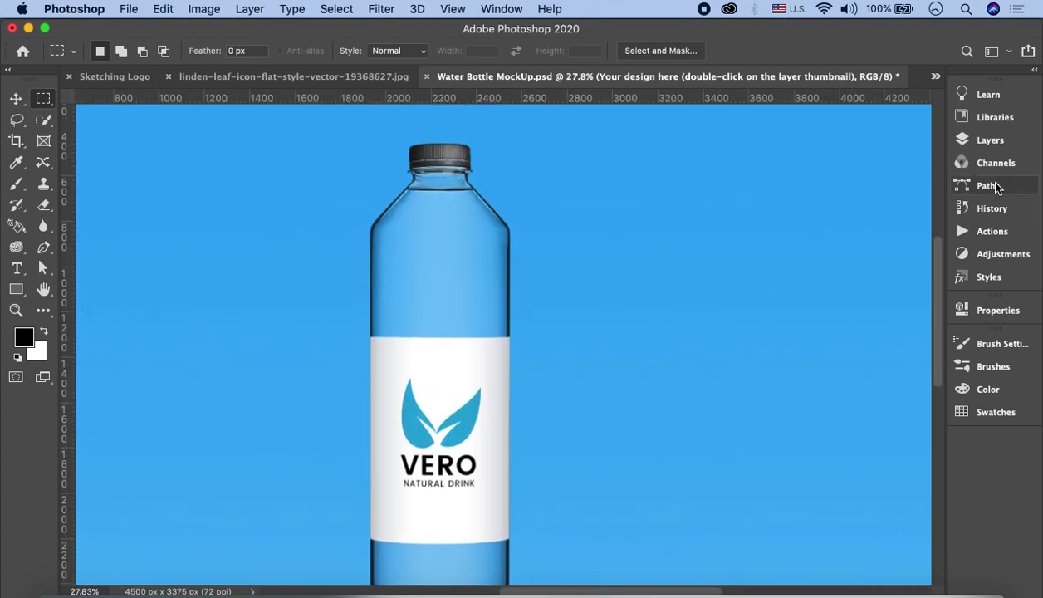
left_click(1023, 140)
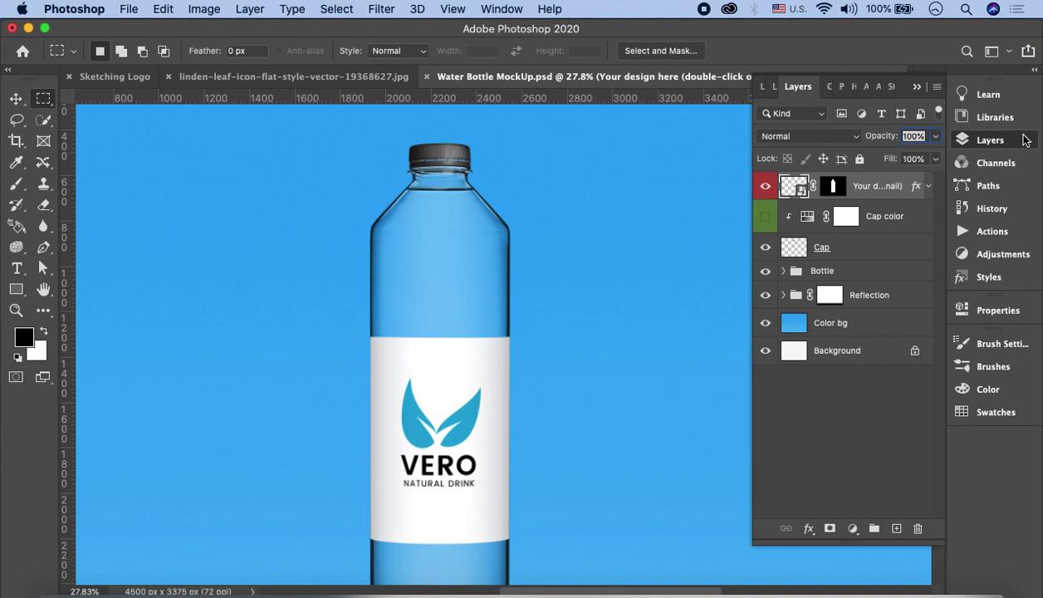
left_click(830, 328)
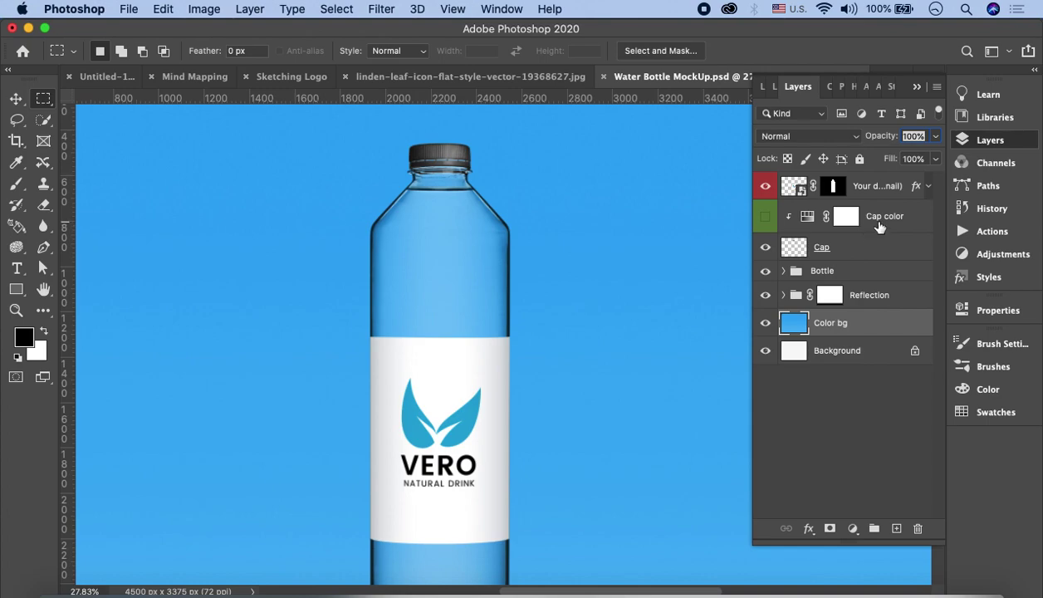
- Preview the blue Cap color adjustment, then turn it back off
left_click(766, 217)
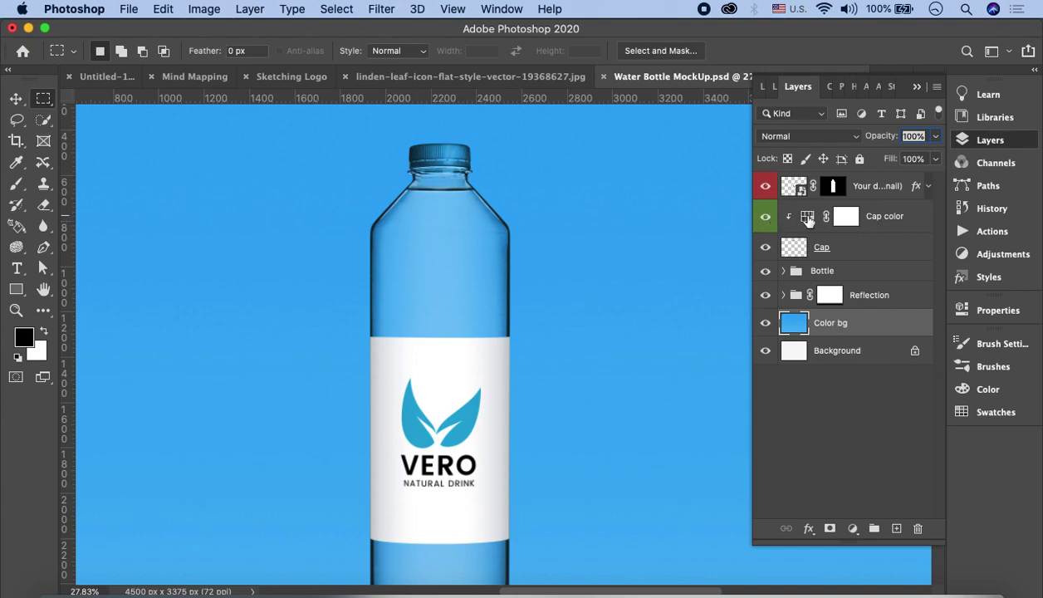
double_click(806, 216)
left_click(916, 298)
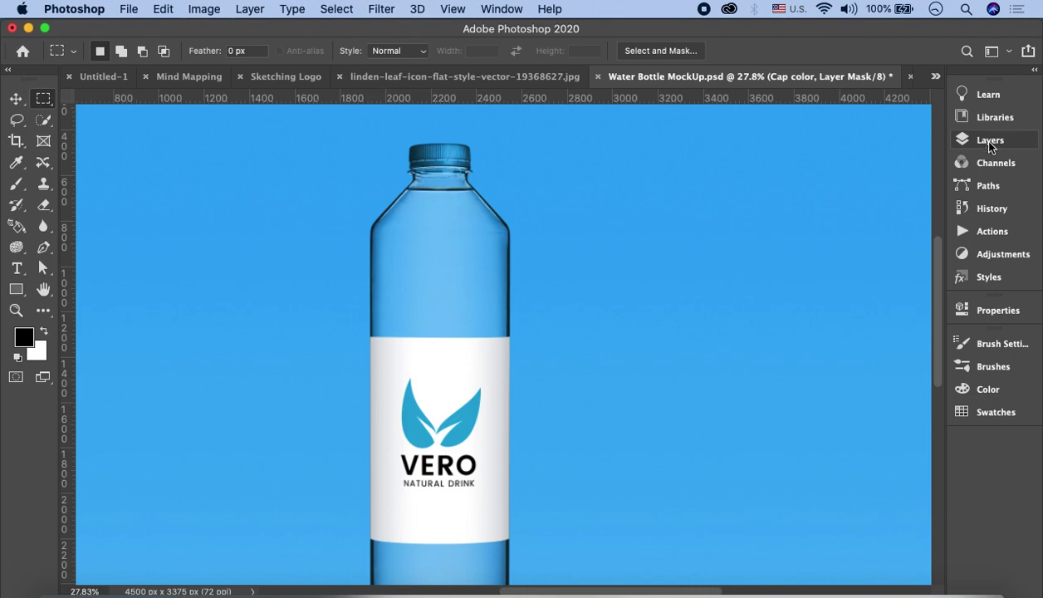
left_click(980, 140)
left_click(765, 216)
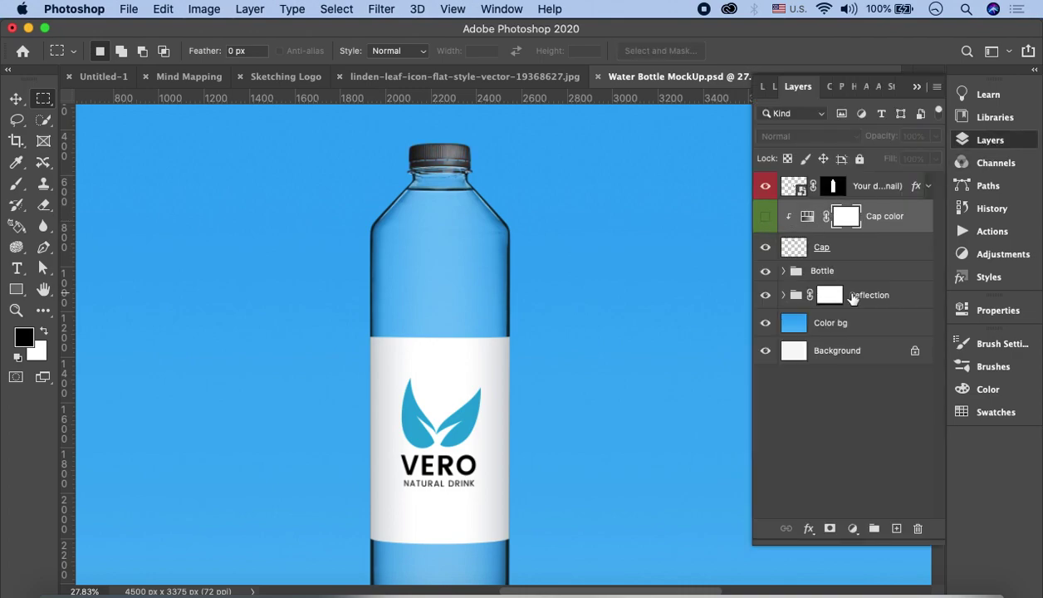
- Expand the Bottle and Reflection groups and toggle the reflection off and back on
left_click(783, 272)
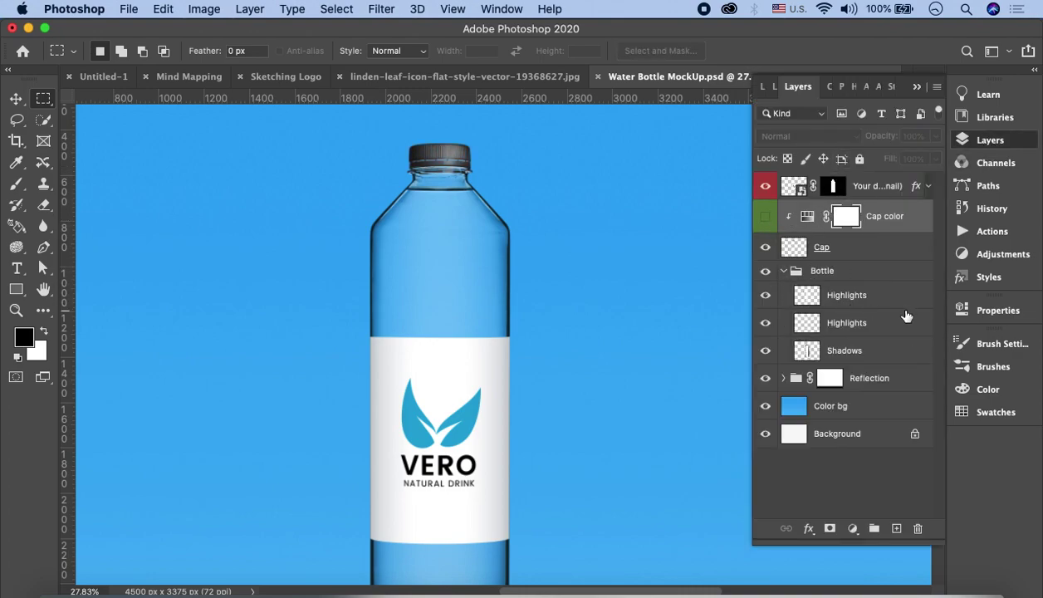
left_click(782, 379)
left_click(765, 381)
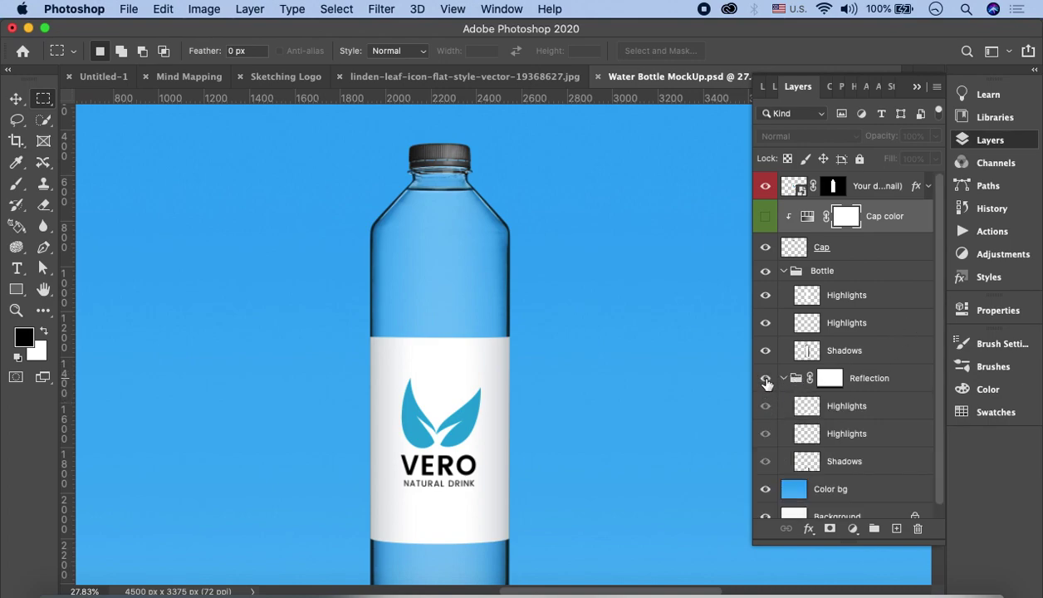
scroll(648, 361, "down", 2)
scroll(650, 363, "down", 1)
scroll(649, 363, "down", 2)
scroll(649, 362, "up", 3)
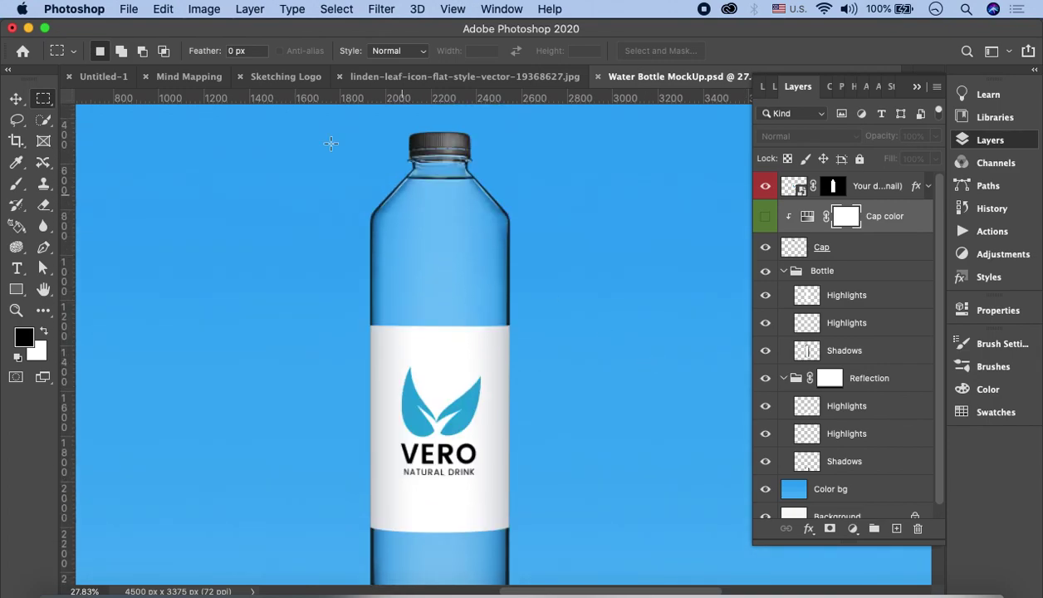
scroll(547, 235, "down", 5)
scroll(549, 236, "down", 3)
scroll(549, 236, "down", 1)
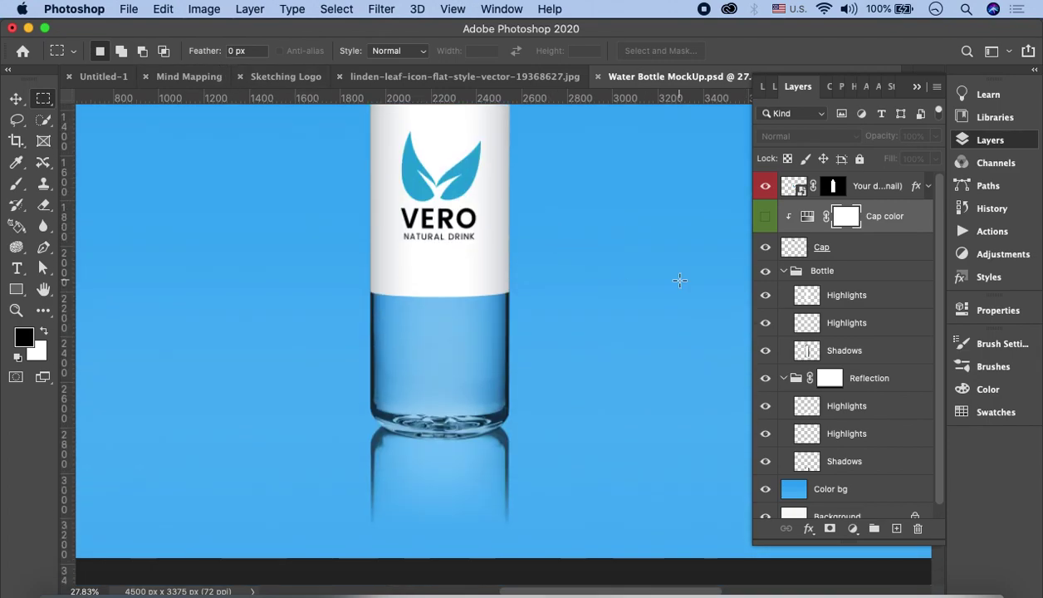
left_click(765, 379)
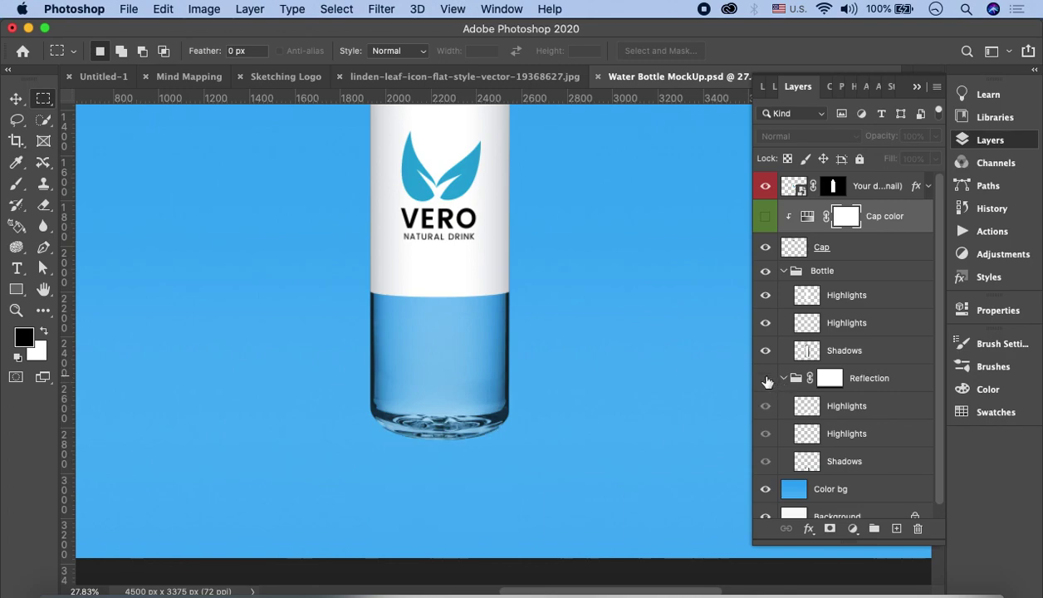
left_click(766, 378)
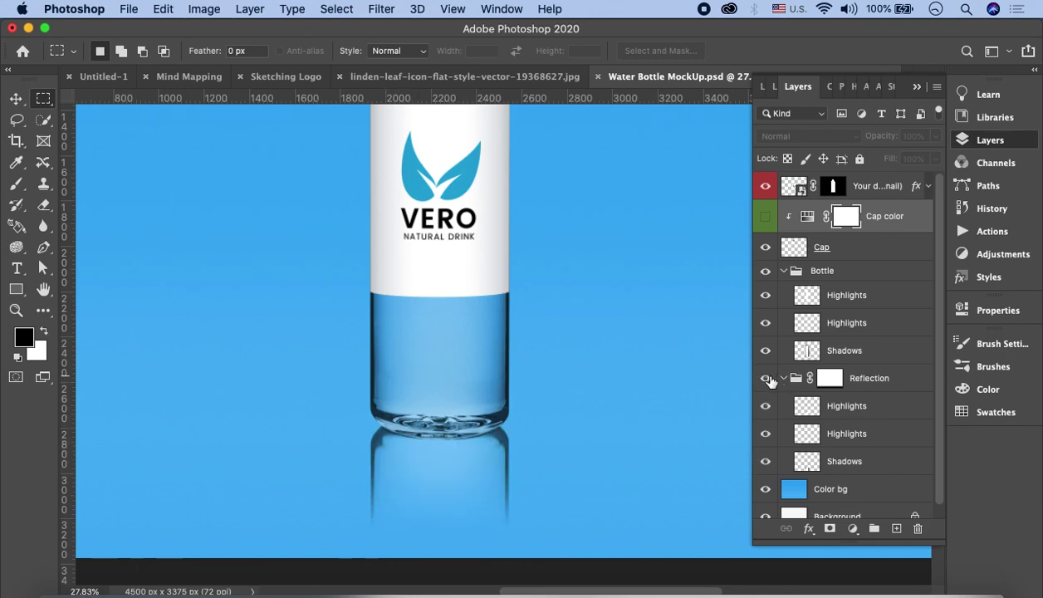
left_click(129, 10)
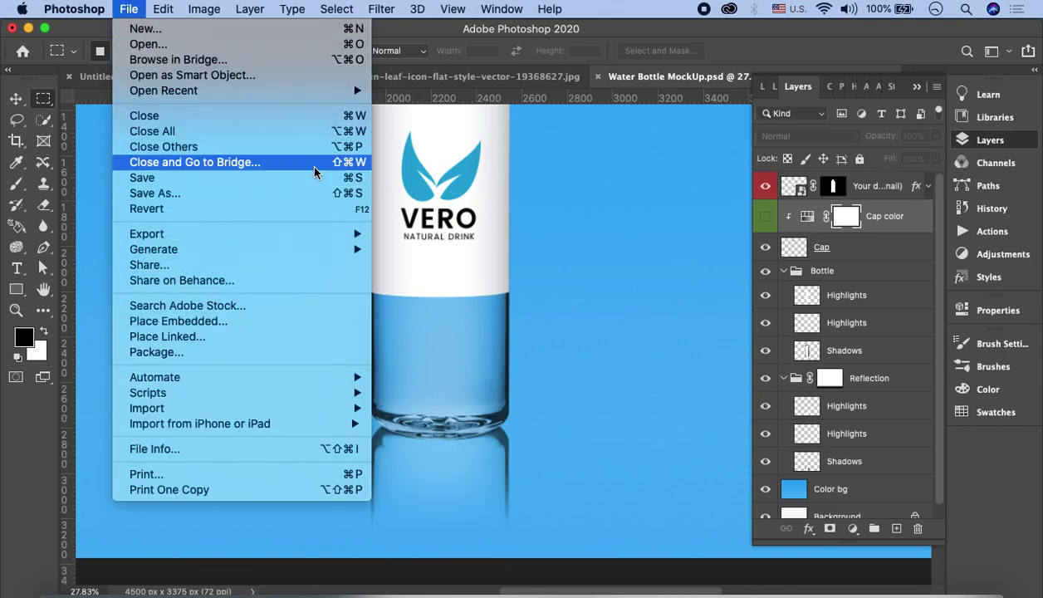
- Save the mockup to the Desktop as a quality-12 JPEG
left_click(299, 192)
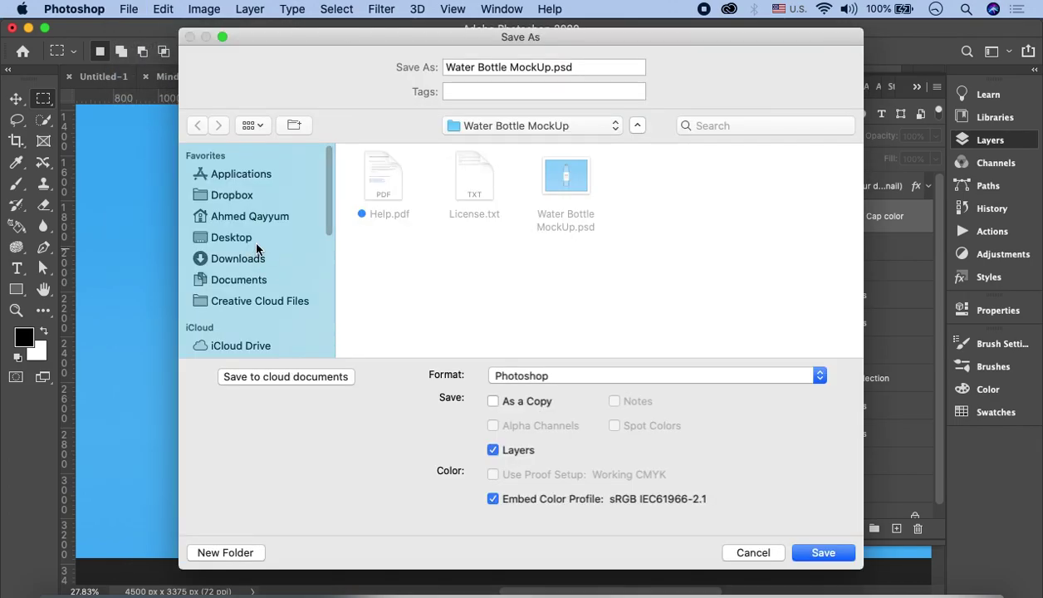
left_click(245, 239)
left_click(674, 377)
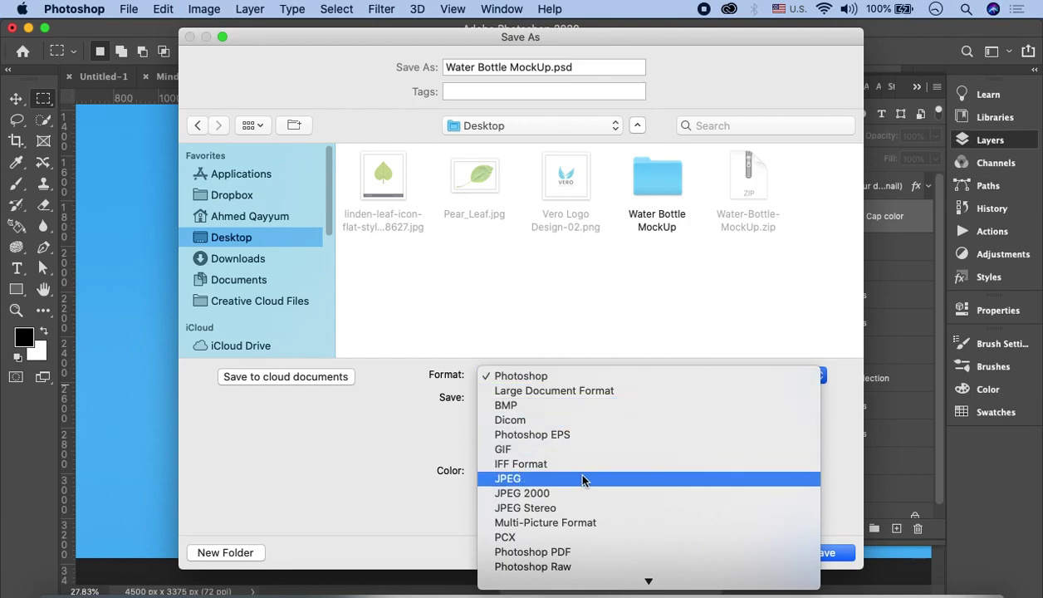
left_click(582, 479)
left_click(830, 549)
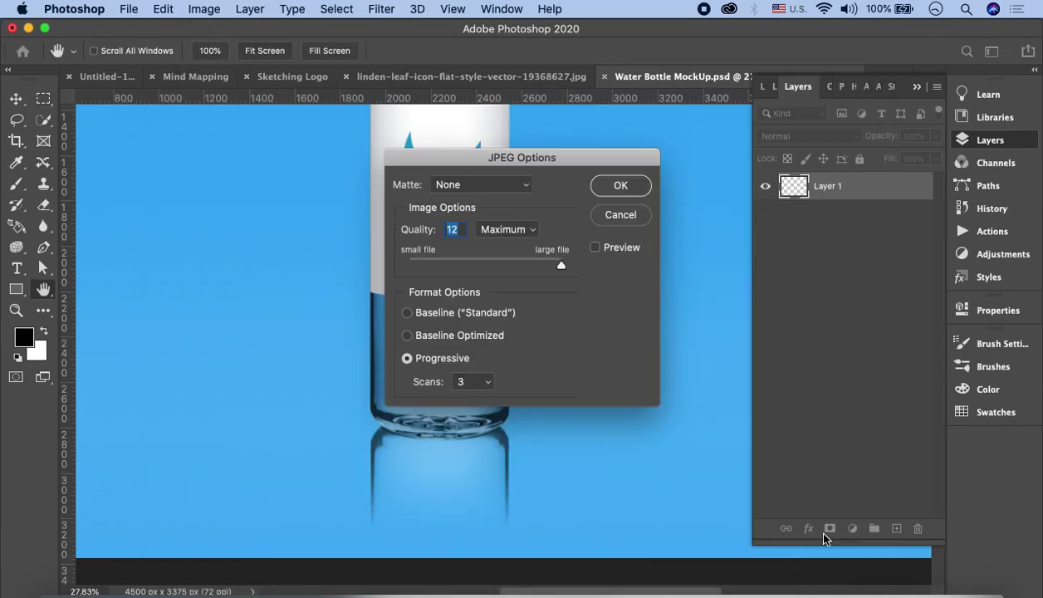
left_click(617, 184)
- Open Water Bottle MockUp.jpg from the Desktop in Preview
left_click(65, 591)
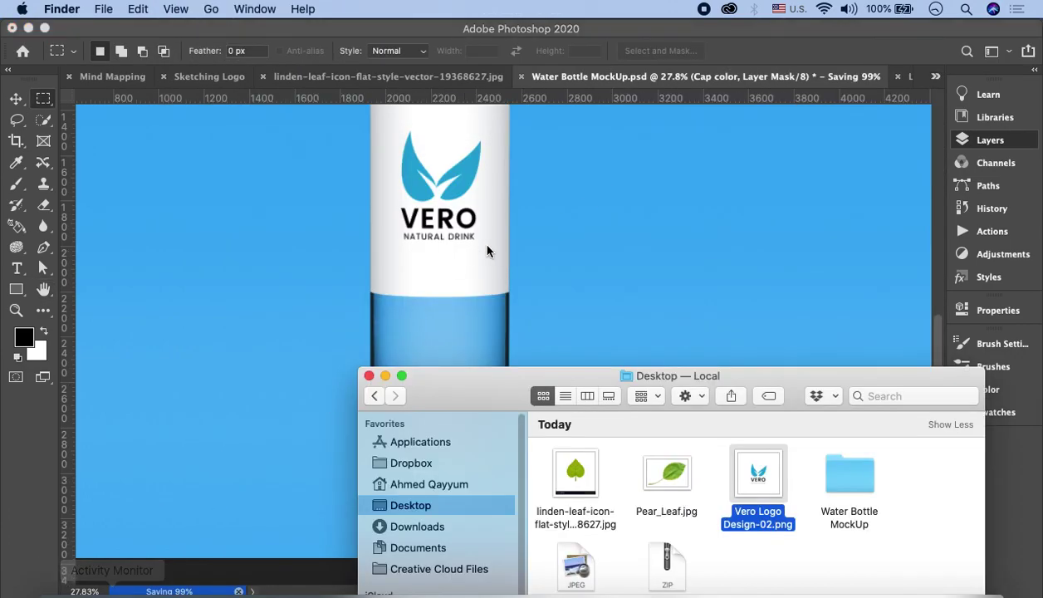
left_click_drag(478, 378, 308, 177)
double_click(425, 390)
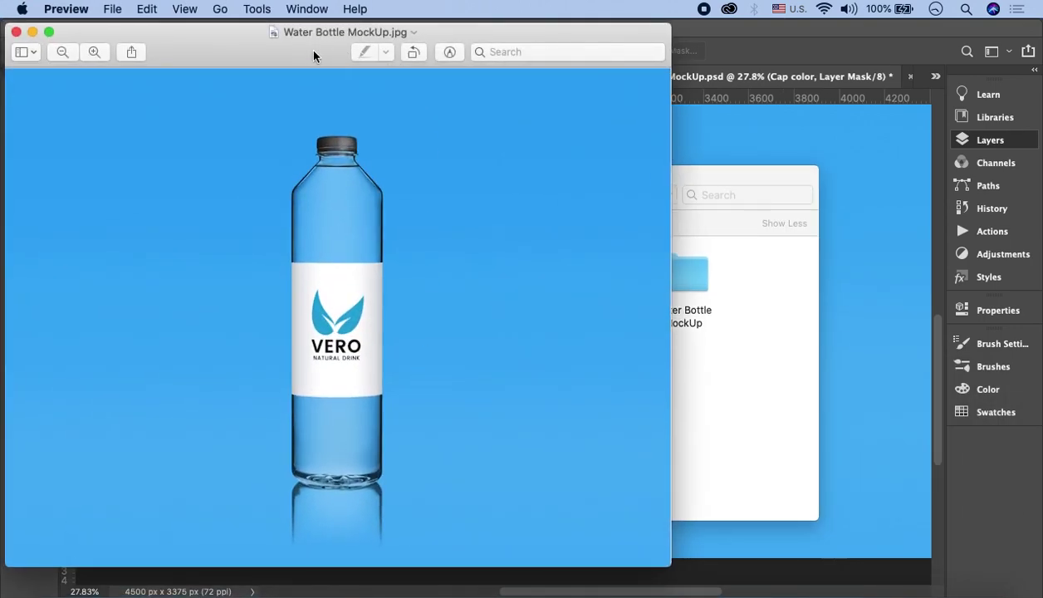
left_click_drag(303, 52, 432, 66)
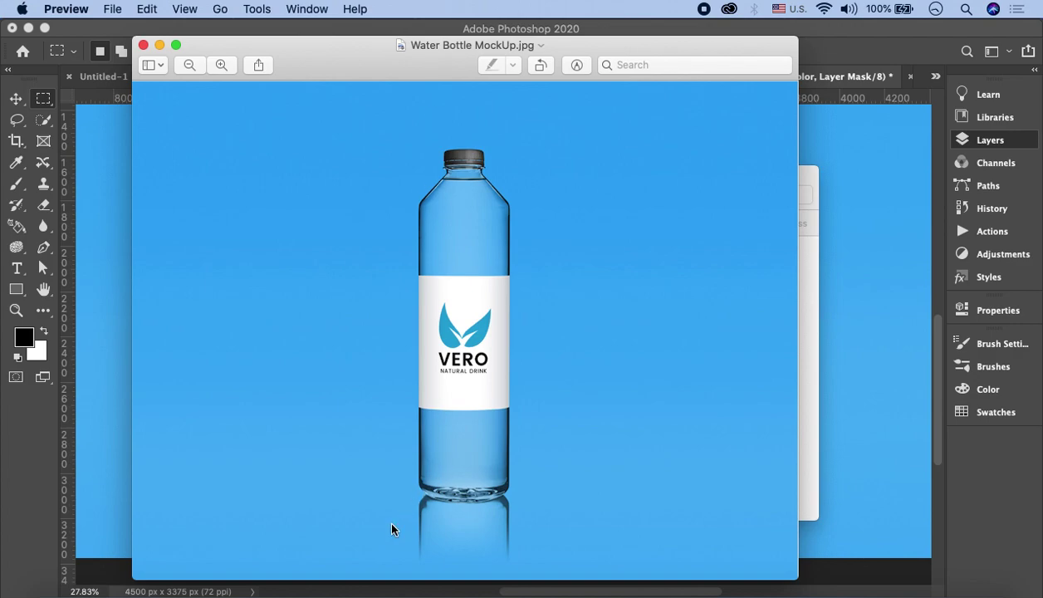
left_click(286, 584)
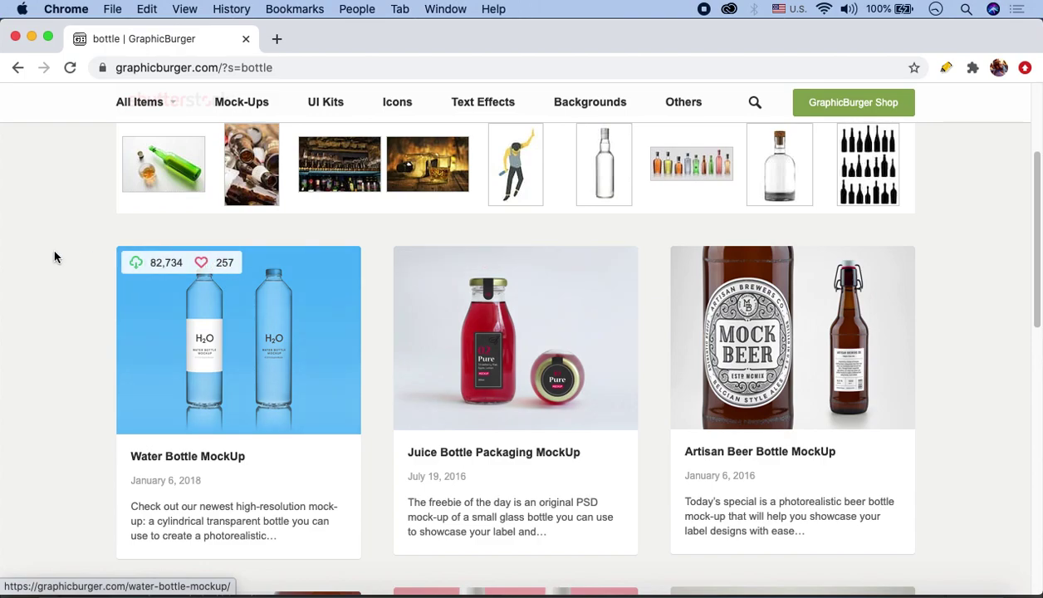
- Scroll the Water Bottle, Juice Bottle, Artisan Beer, Ceramic and Dispenser mockup results
scroll(1, 249, "up", 3)
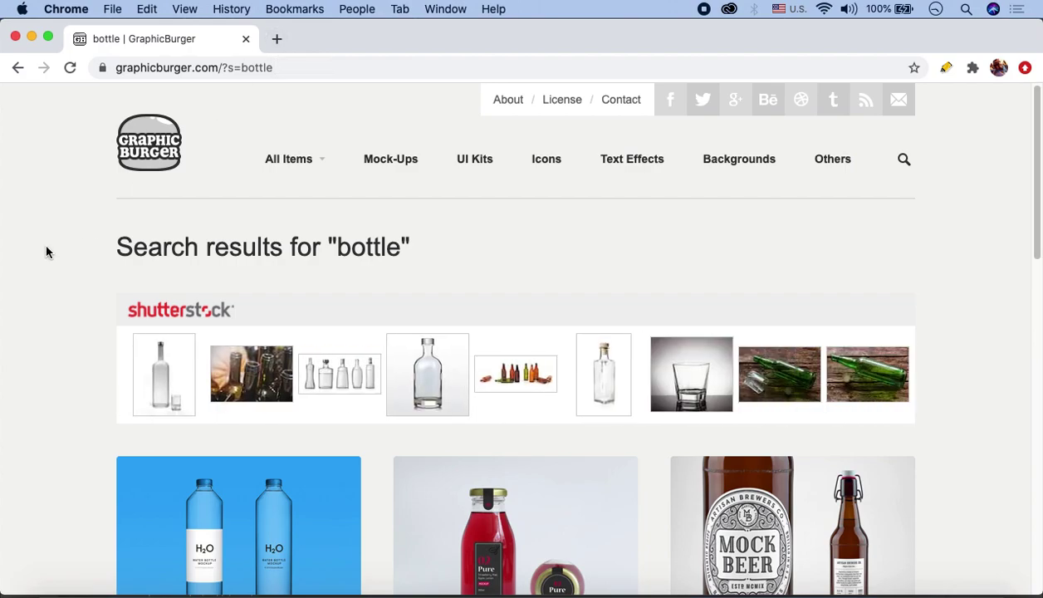
scroll(46, 250, "down", 3)
scroll(46, 251, "down", 3)
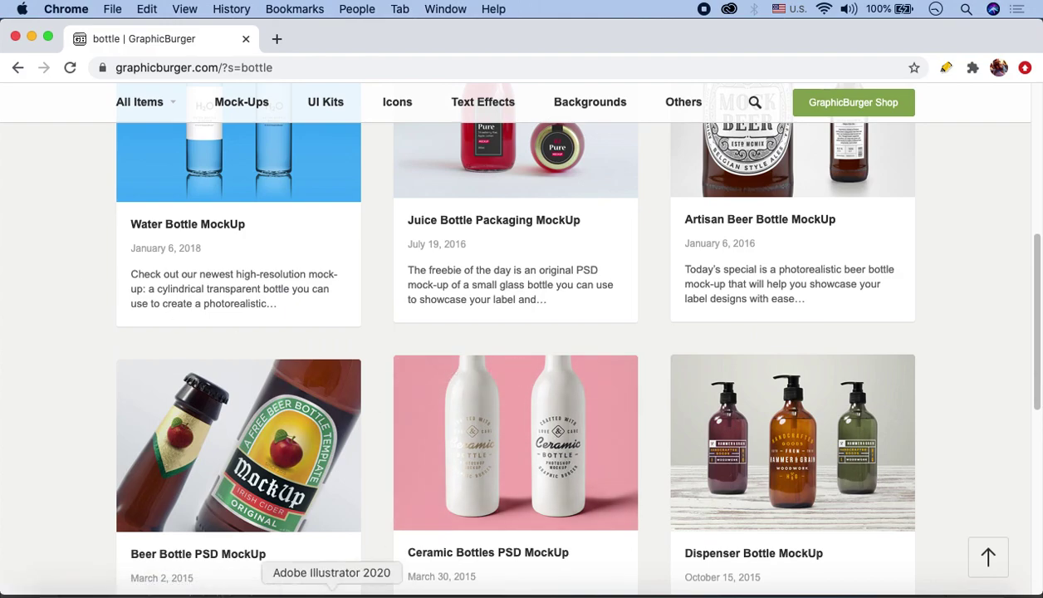
left_click(331, 593)
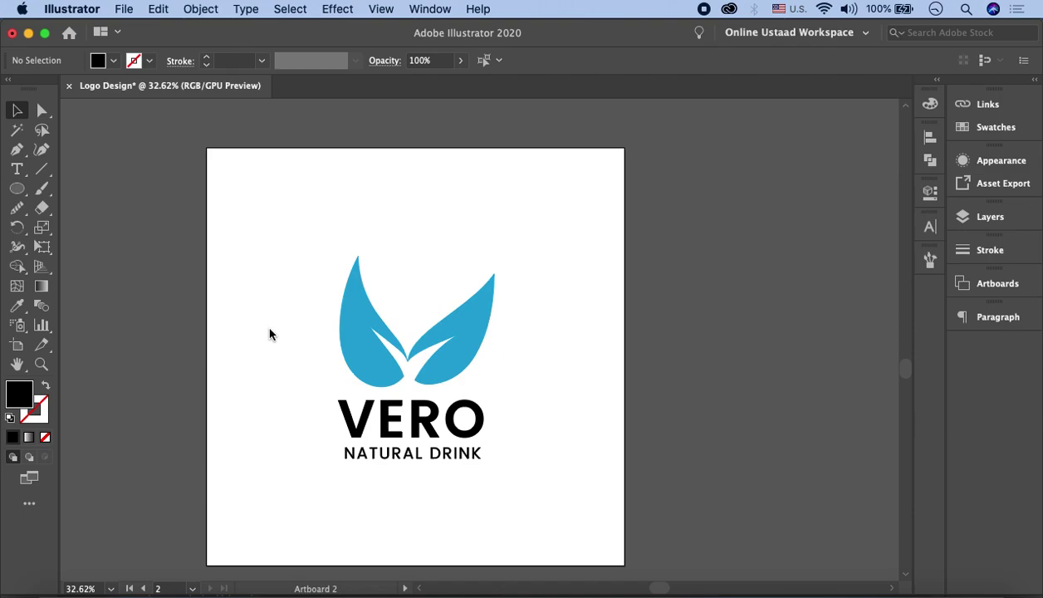
- In the bottle mockup, hide the blue Color bg and white Background layers
left_click(436, 589)
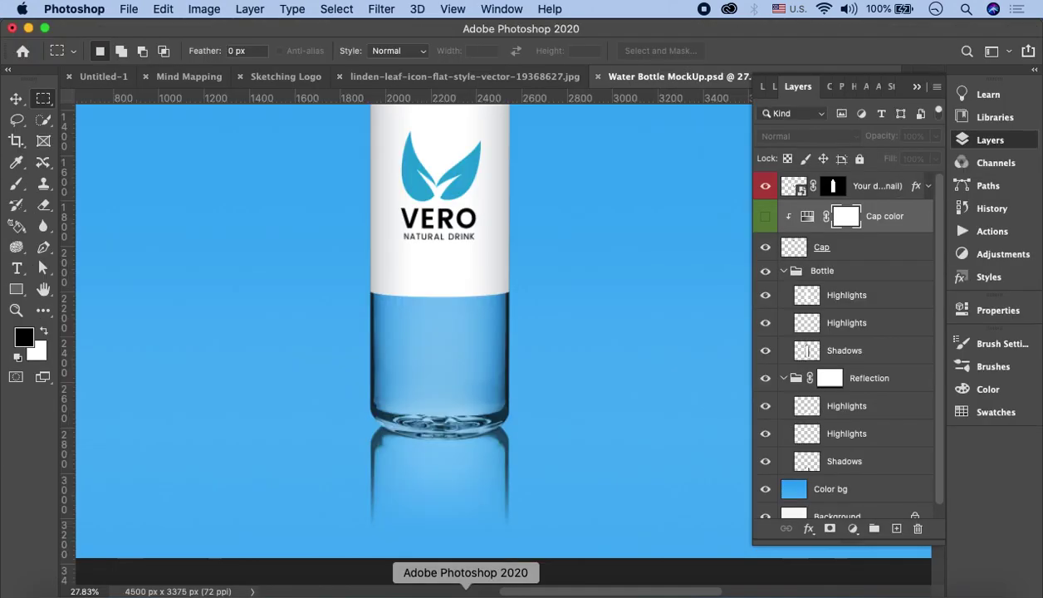
scroll(596, 323, "up", 5)
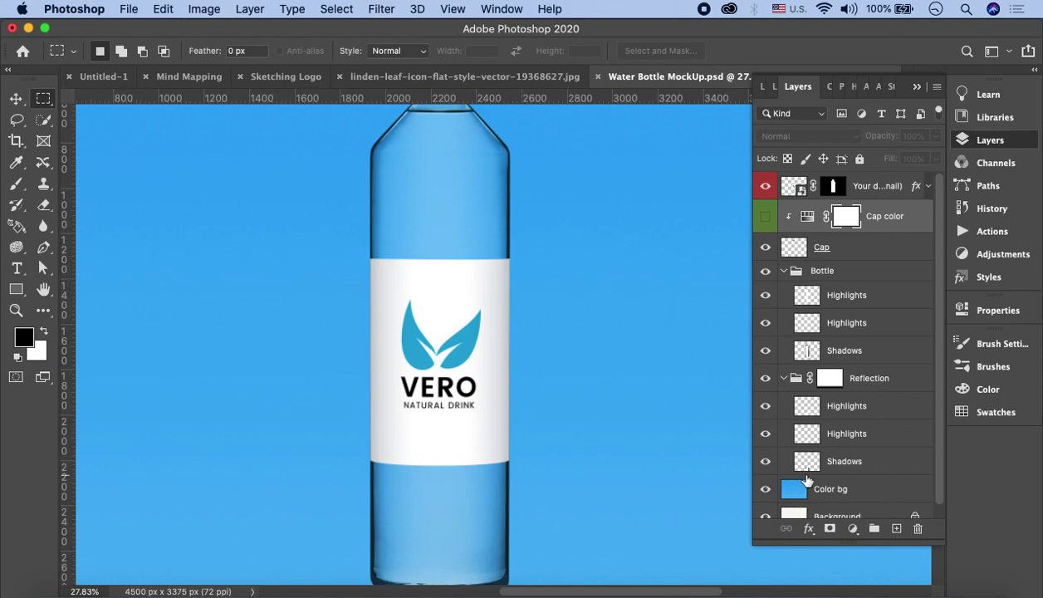
scroll(811, 464, "down", 1)
left_click(765, 479)
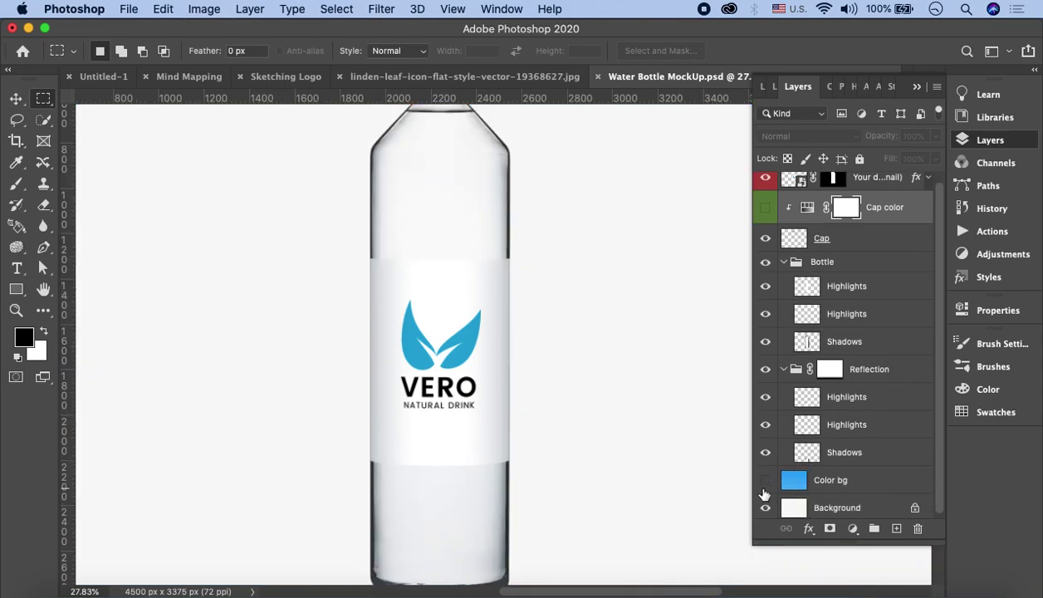
left_click(764, 509)
scroll(673, 395, "up", 1)
scroll(670, 395, "up", 1)
scroll(670, 395, "down", 1)
scroll(670, 395, "down", 1)
scroll(840, 326, "up", 1)
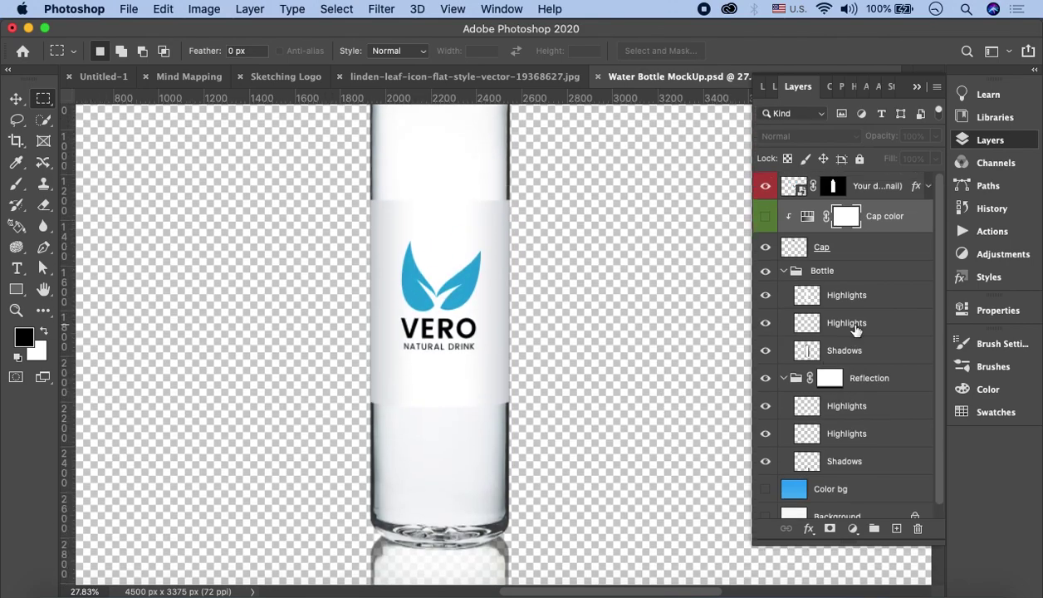
- Hide the Reflection group beneath the bottle
left_click(764, 378)
scroll(591, 382, "up", 1)
scroll(591, 383, "down", 1)
scroll(591, 383, "up", 1)
scroll(591, 383, "up", 1)
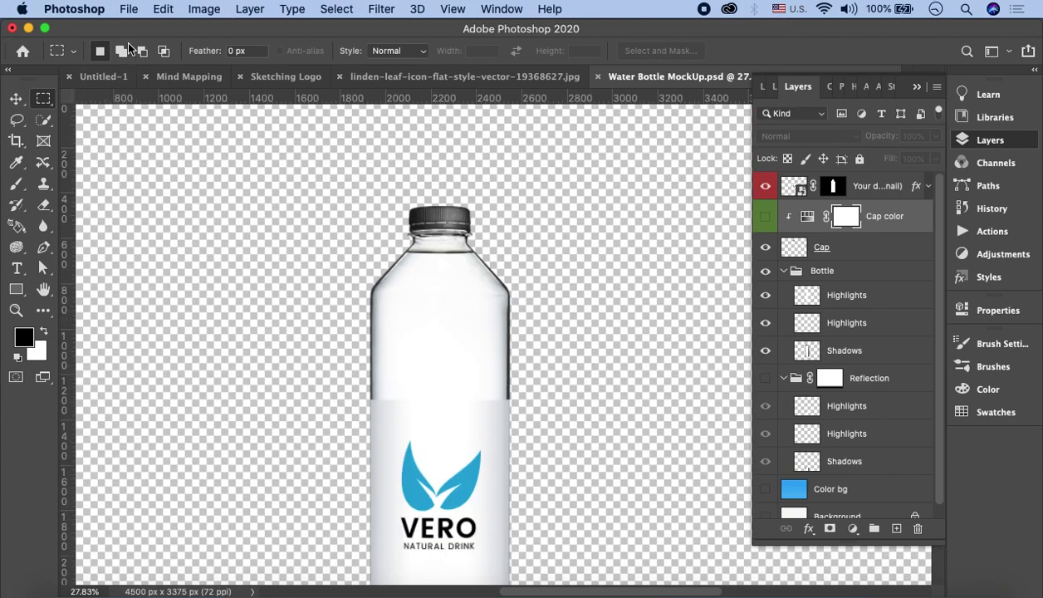
- Preview the bottle by toggling the Shadows, Highlights and Bottle group layers
left_click(130, 12)
left_click(123, 9)
left_click(766, 351)
left_click(765, 322)
left_click(764, 271)
left_click(127, 10)
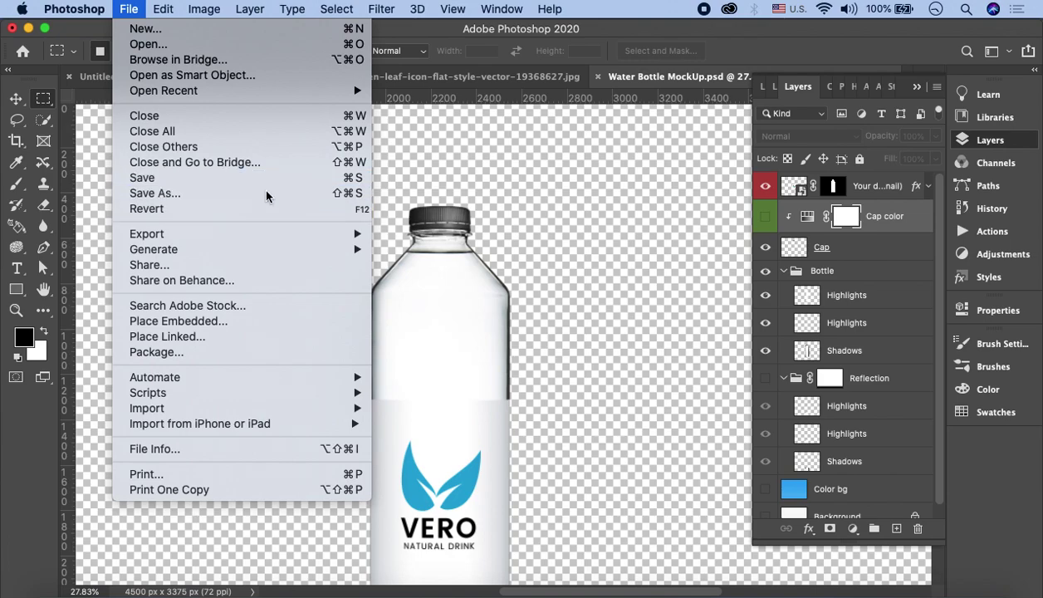
- Save as PNG 'Water Bottle MockUp.png' on the Desktop, then bring up Illustrator's Logo Design document
left_click(264, 192)
left_click(581, 376)
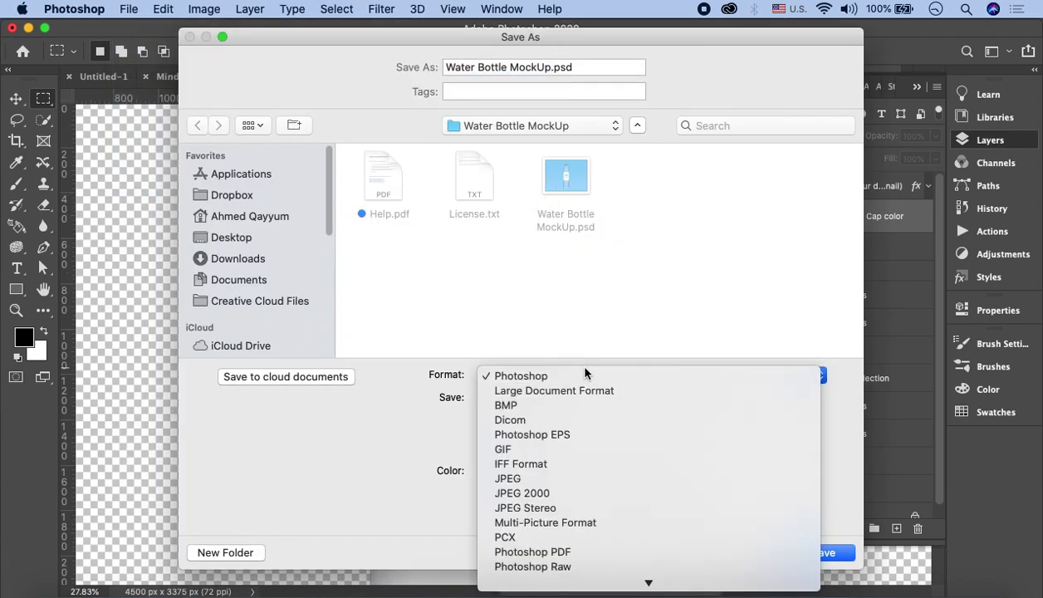
left_click(564, 493)
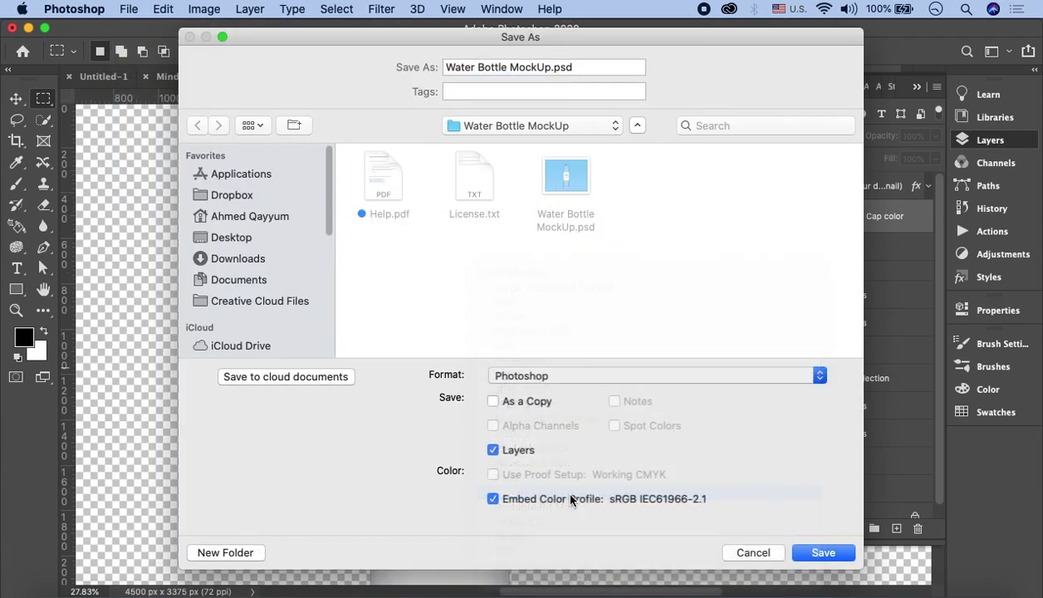
left_click(242, 237)
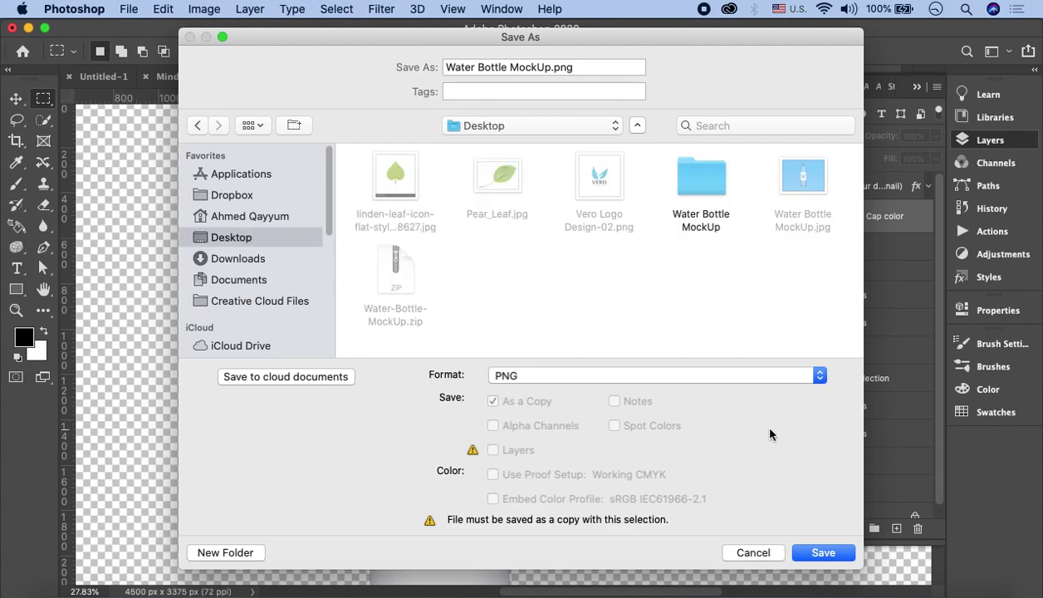
left_click(826, 551)
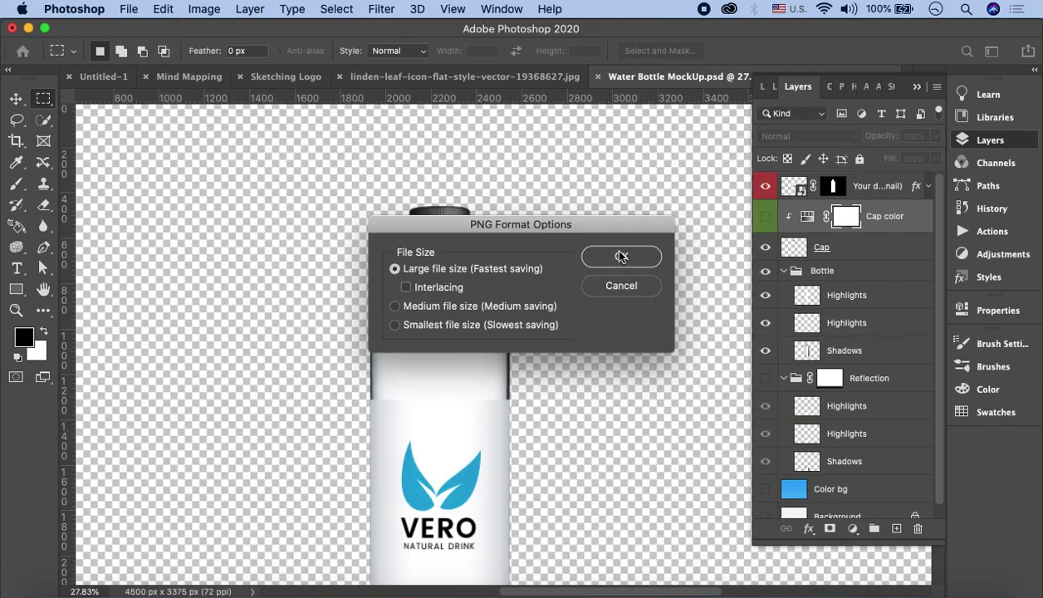
left_click(622, 259)
left_click(326, 587)
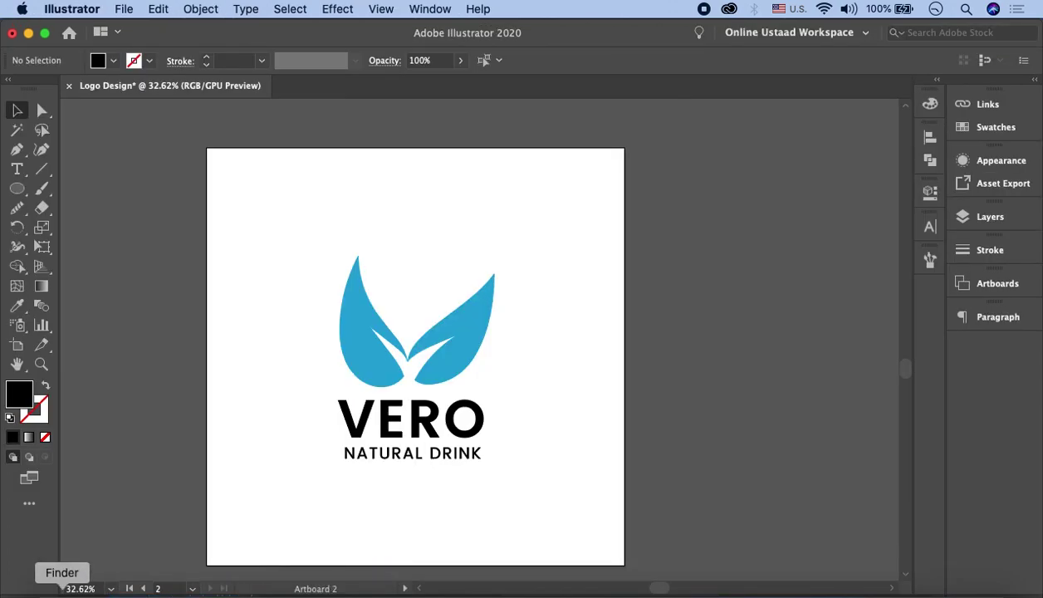
left_click(62, 588)
left_click_drag(501, 368, 744, 140)
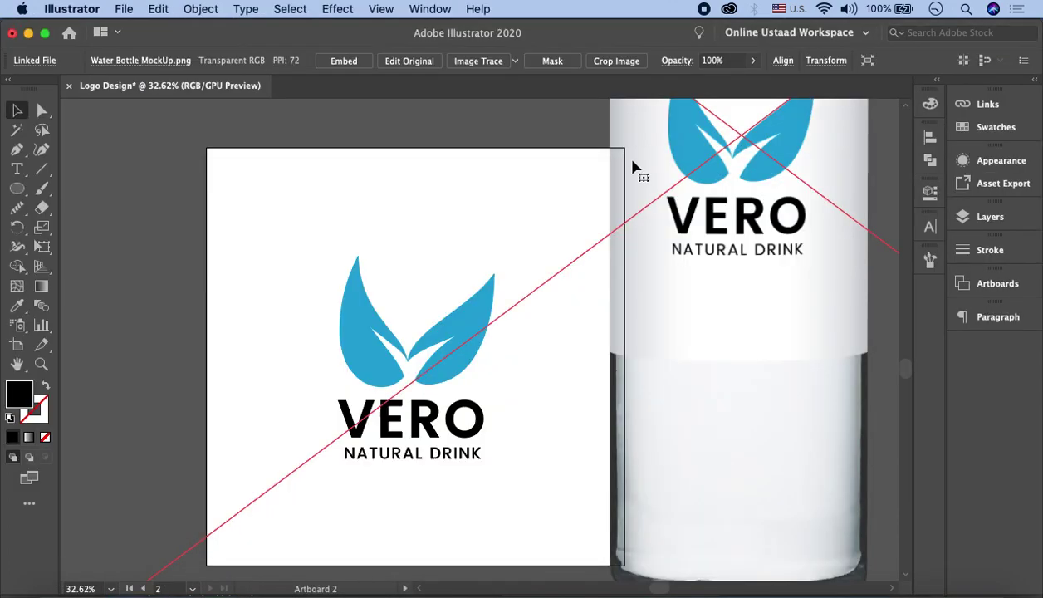
scroll(682, 261, "down", 3)
scroll(690, 286, "down", 3)
mouse_move(675, 288)
left_mouse_down()
mouse_move(686, 375)
mouse_move(752, 431)
left_mouse_up()
left_click(835, 270)
scroll(840, 263, "up", 3)
scroll(797, 283, "down", 3)
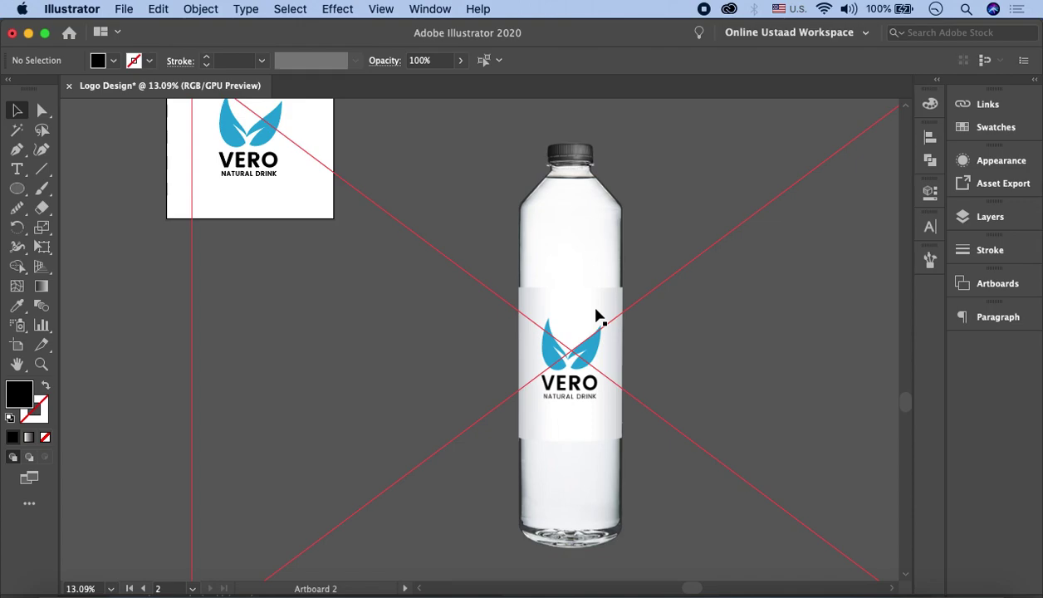
left_click_drag(561, 321, 655, 246)
key("Delete")
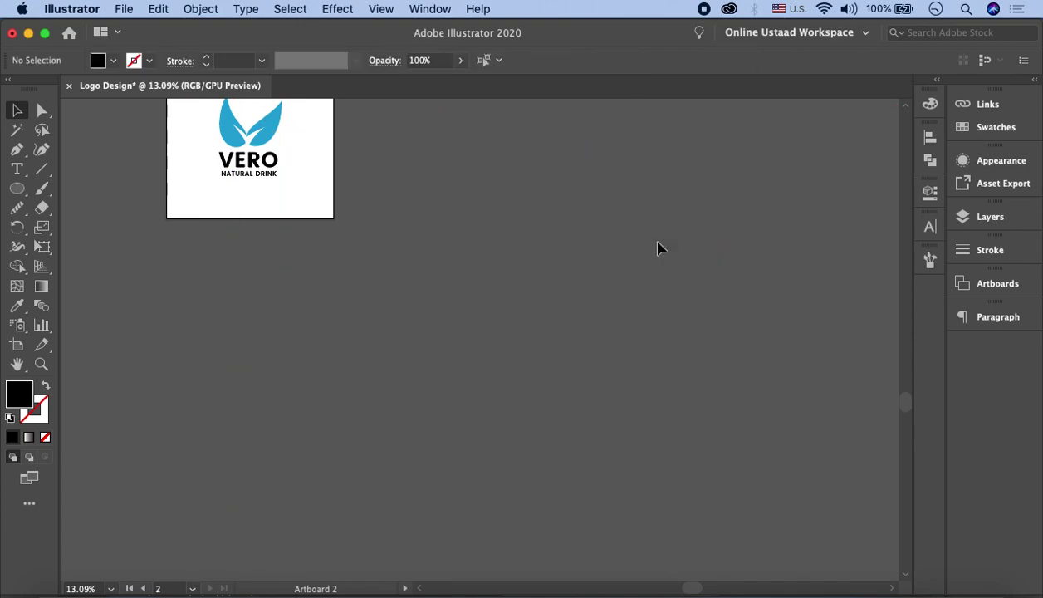
scroll(657, 249, "up", 5)
scroll(657, 248, "left", 3)
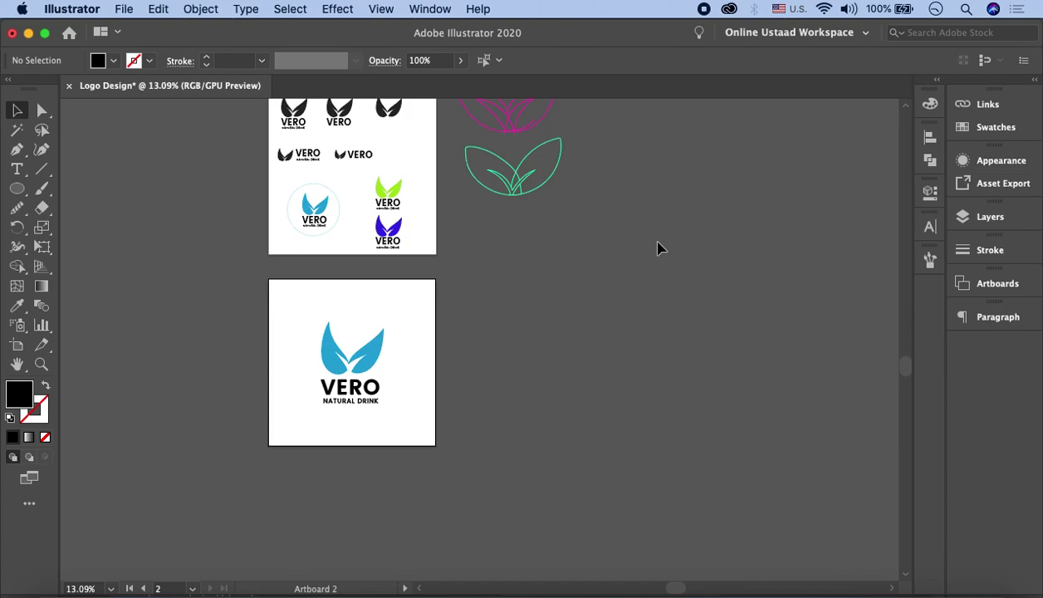
scroll(296, 332, "down", 2)
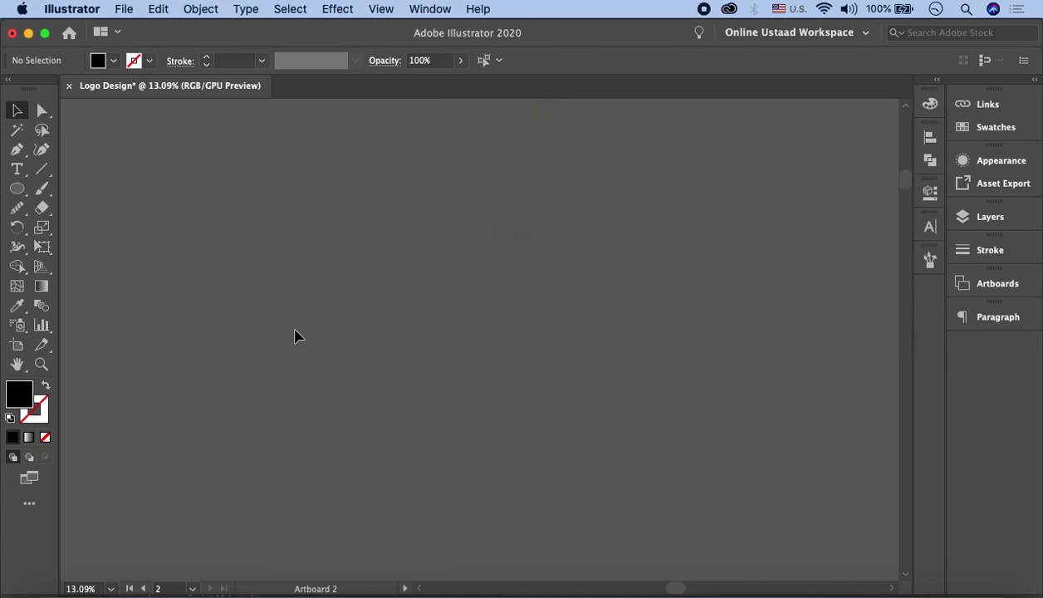
scroll(303, 284, "up", 5)
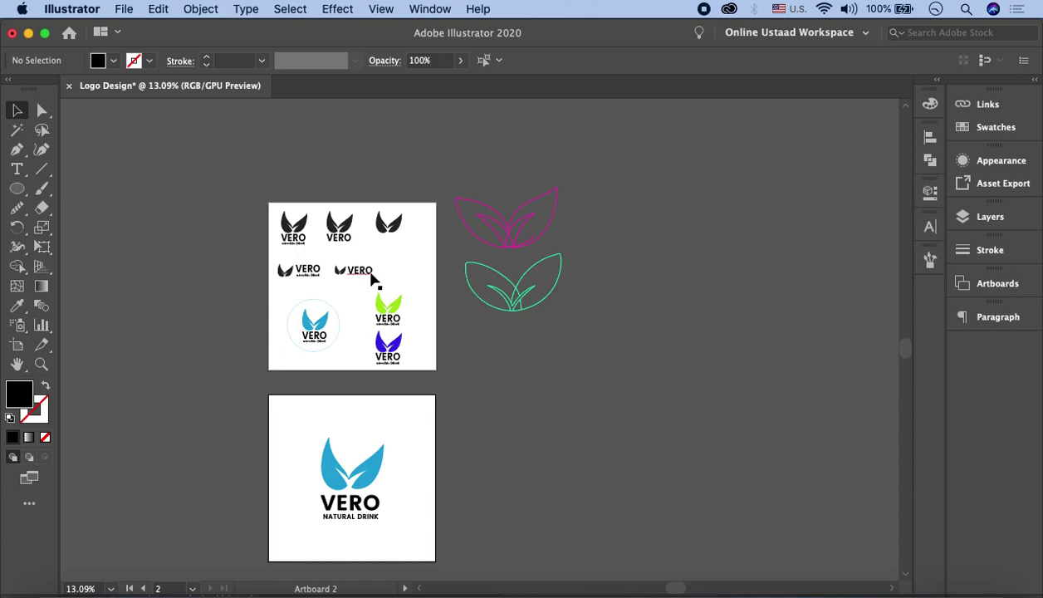